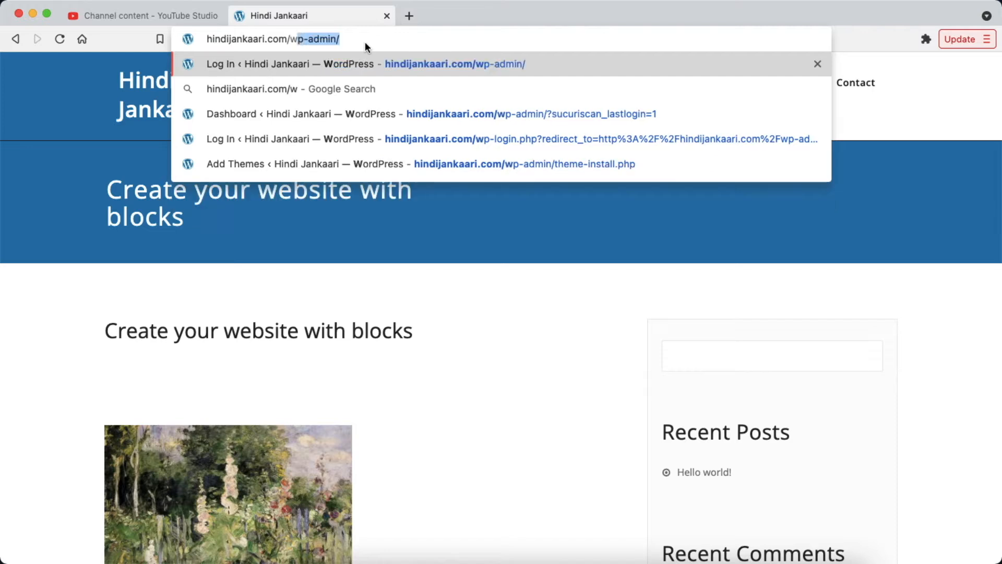
Open hindijankaari.com/wp-admin and log in to the site with the saved username and password
type("-")
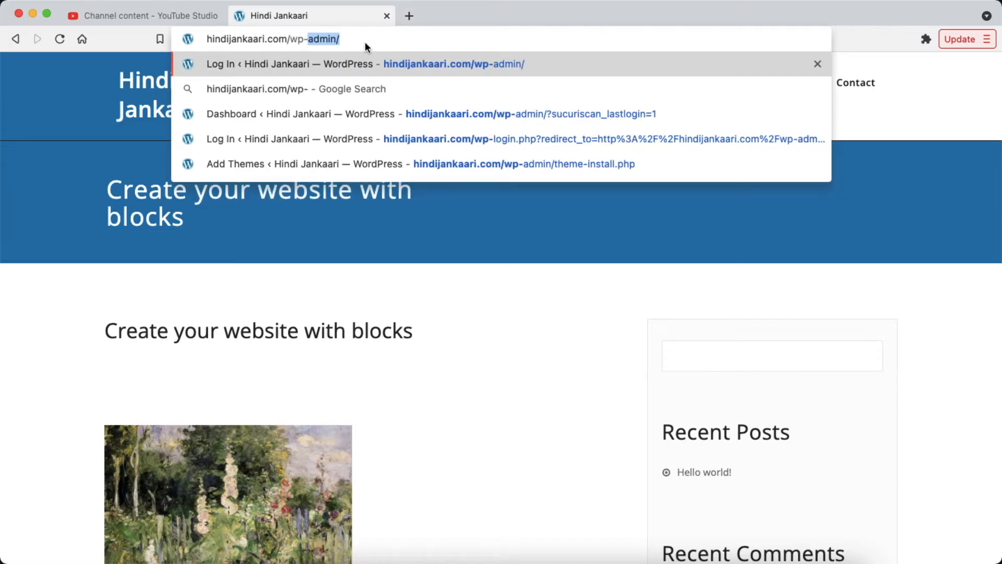
key("Return")
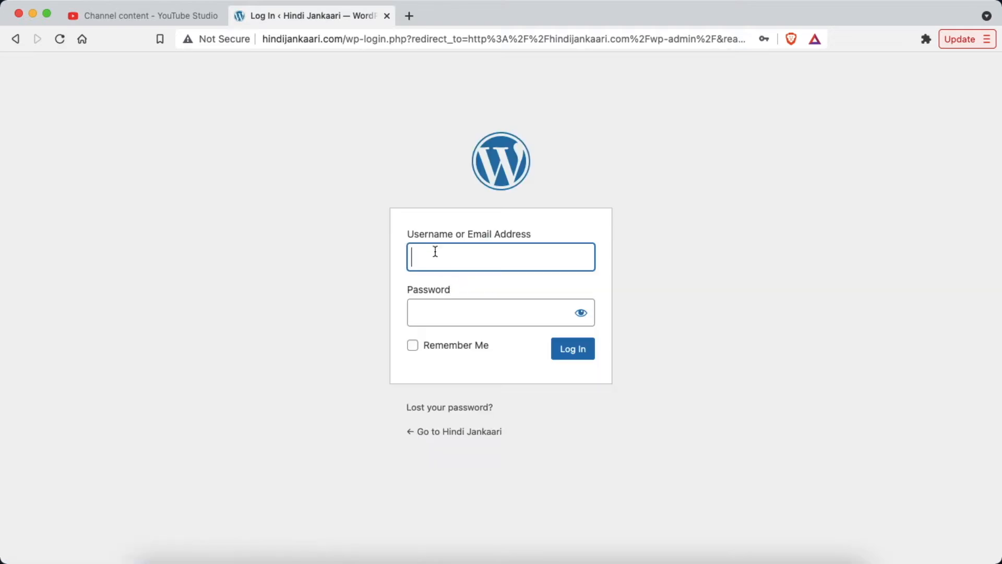
left_click(434, 255)
left_click(449, 295)
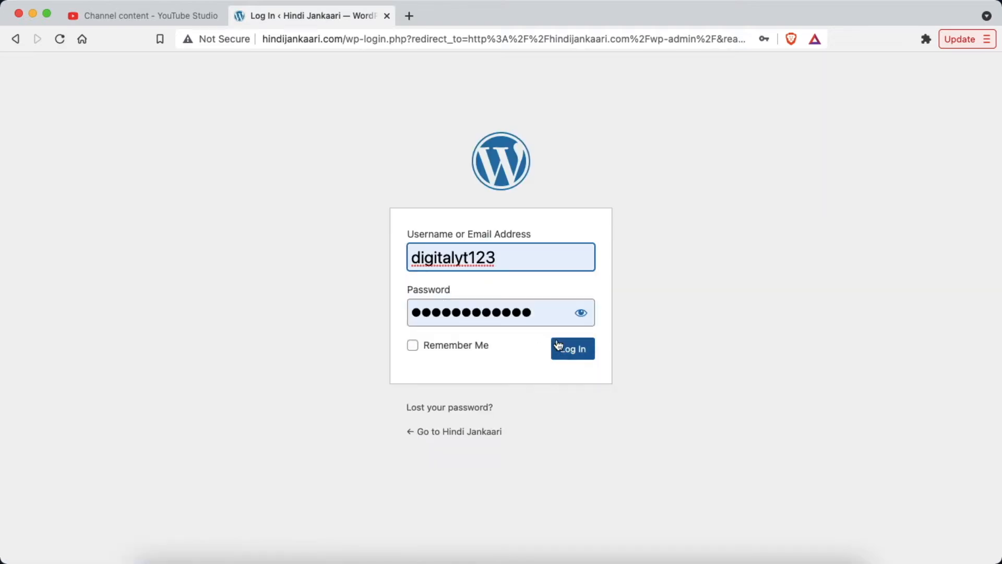
left_click(570, 355)
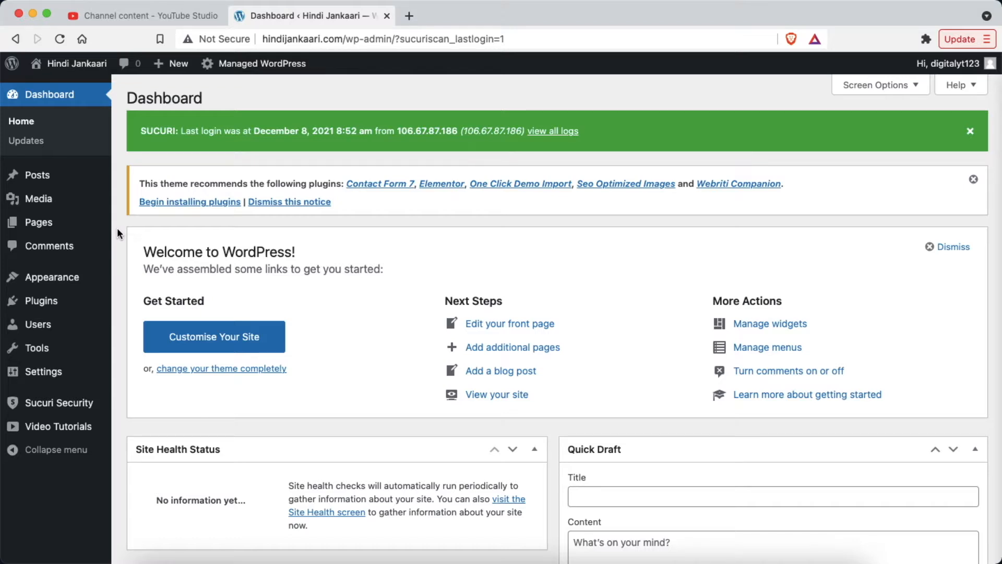
Go to adding new themes and search the theme directory for "generate"
mouse_move(46, 282)
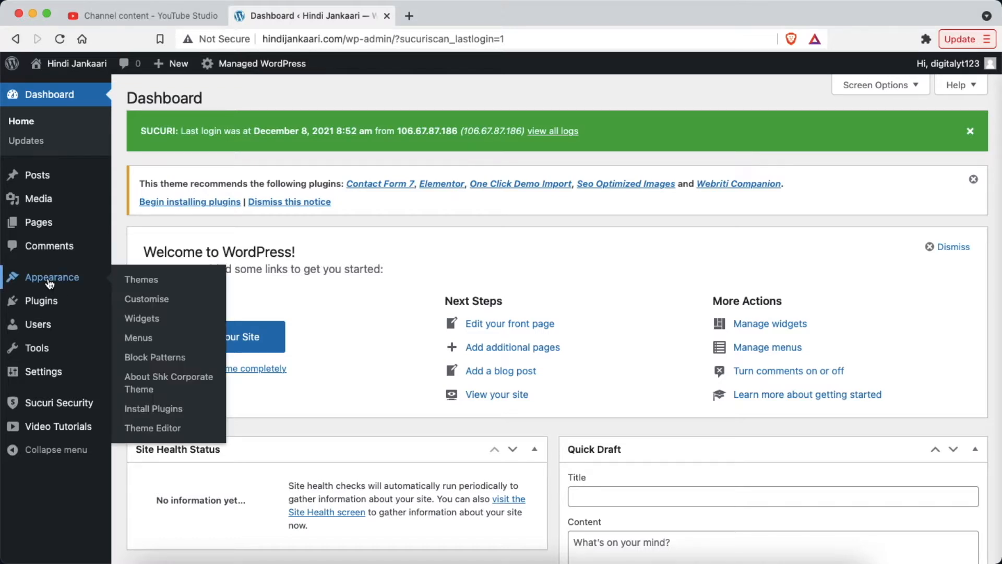
left_click(146, 282)
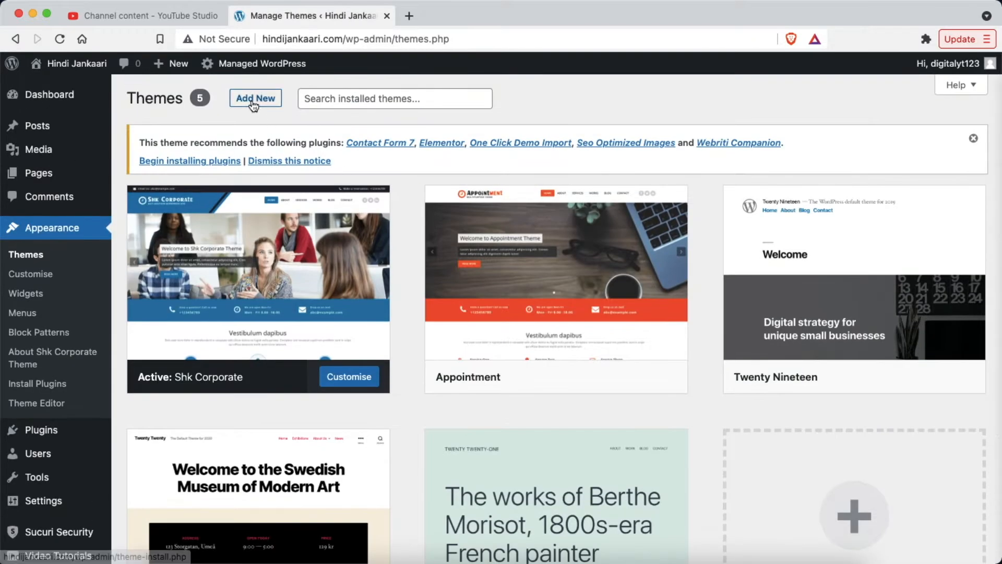
left_click(253, 103)
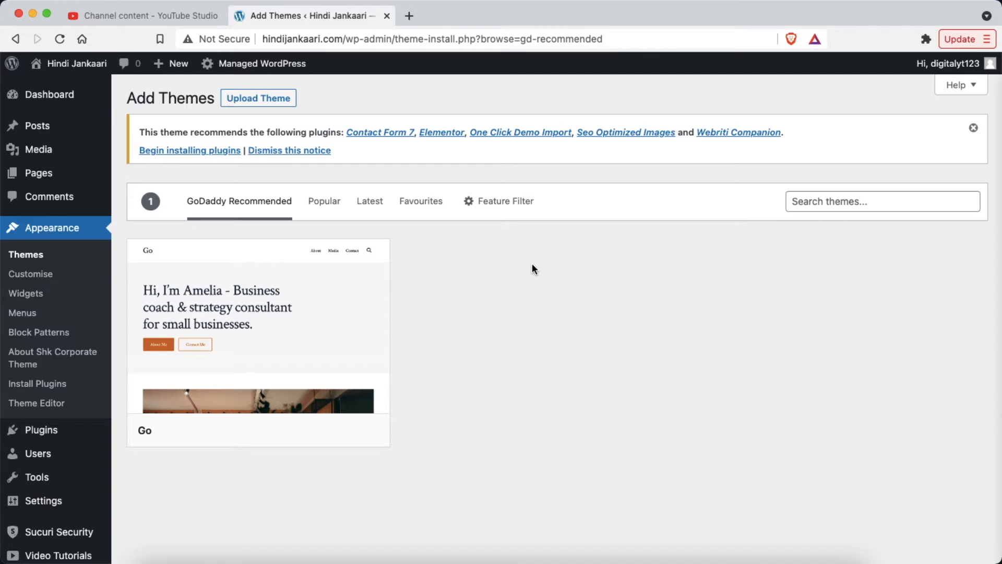
left_click(826, 207)
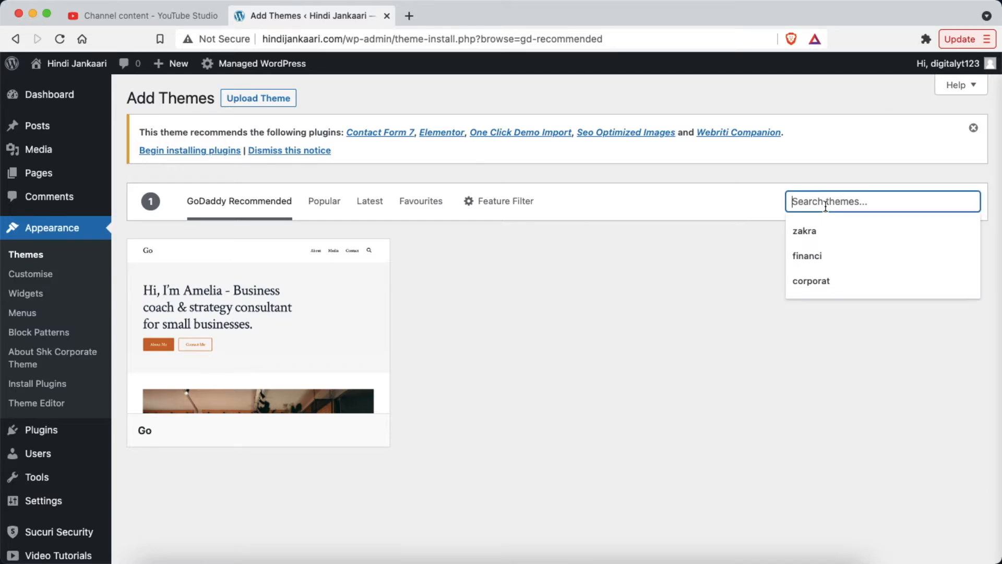
type("generate")
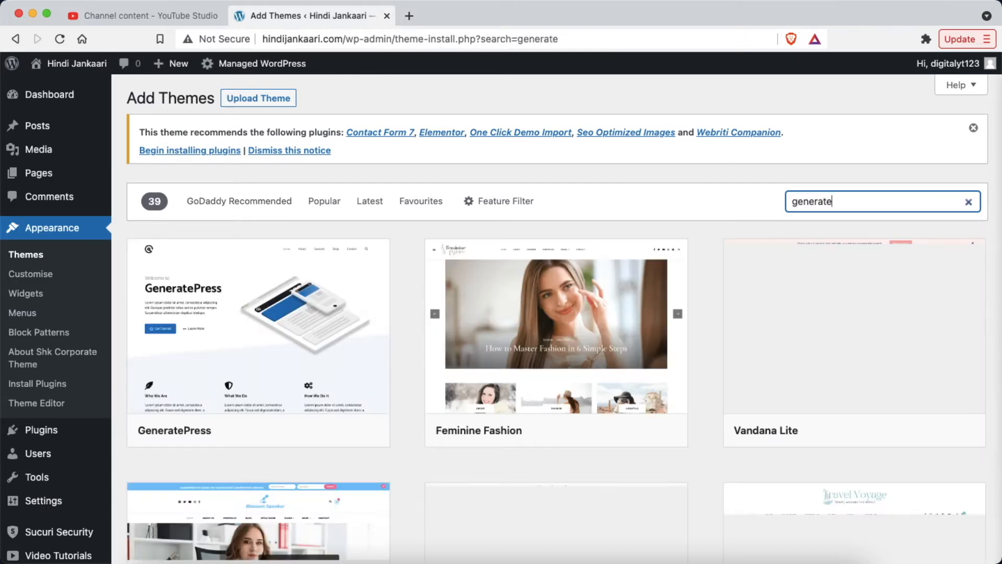
Install and activate the GeneratePress theme
left_click(407, 326)
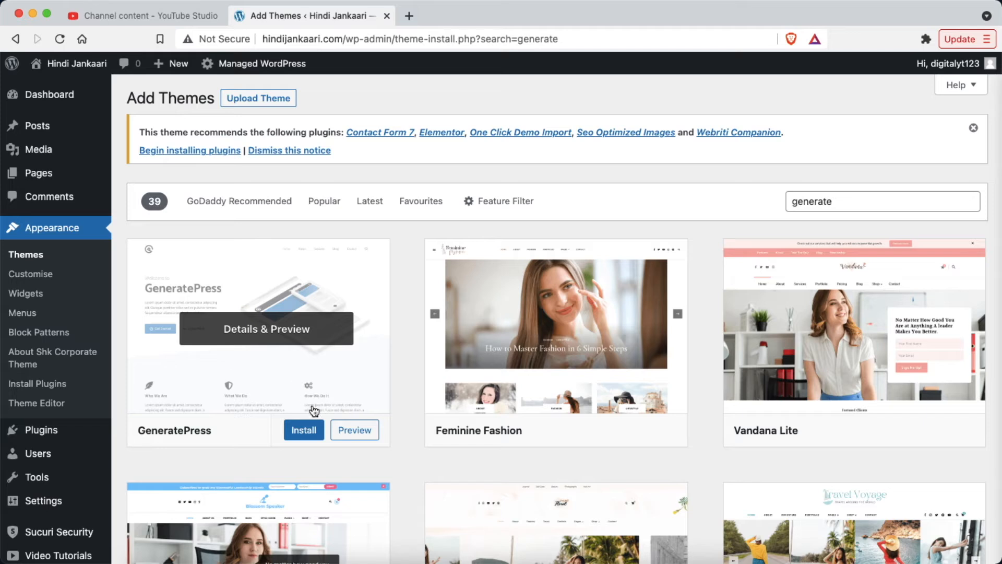
left_click(299, 431)
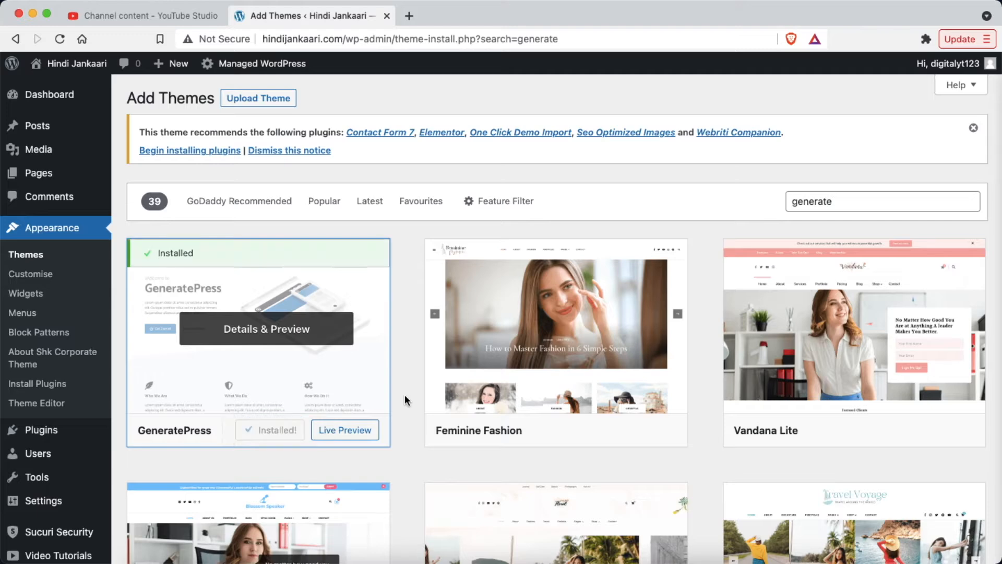
left_click(279, 430)
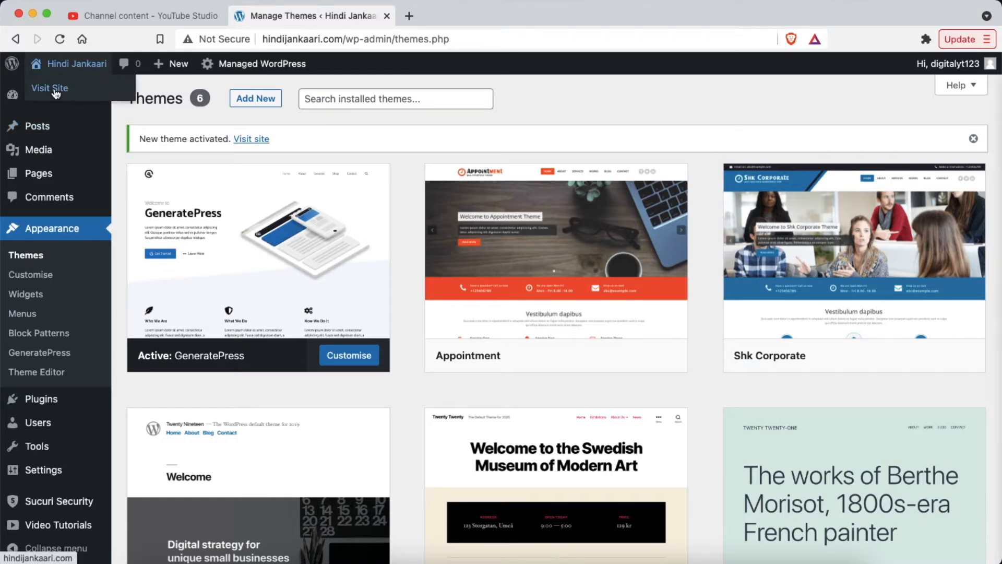
Open the live site in a new tab and look over its homepage with the new theme
right_click(56, 93)
left_click(99, 95)
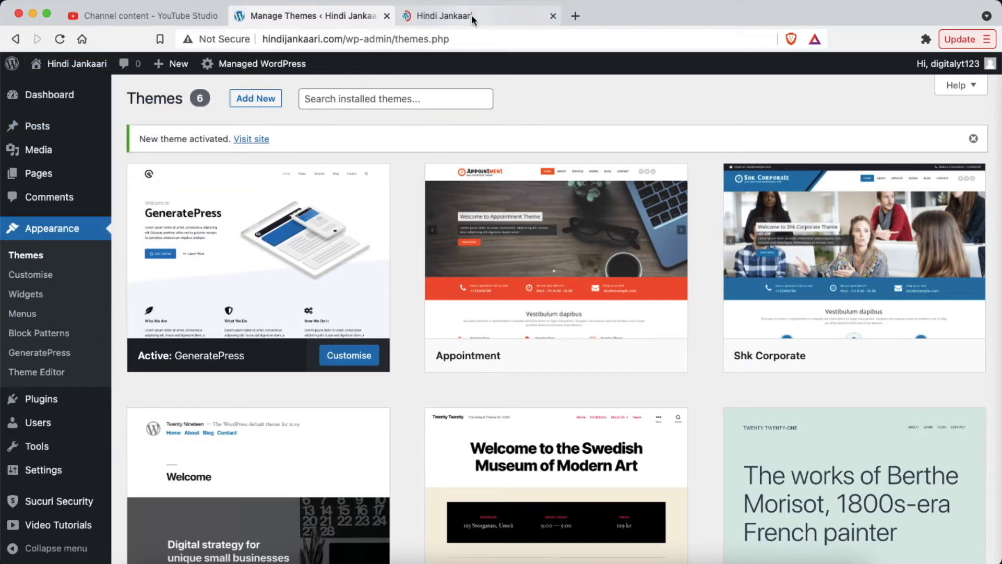
left_click(471, 18)
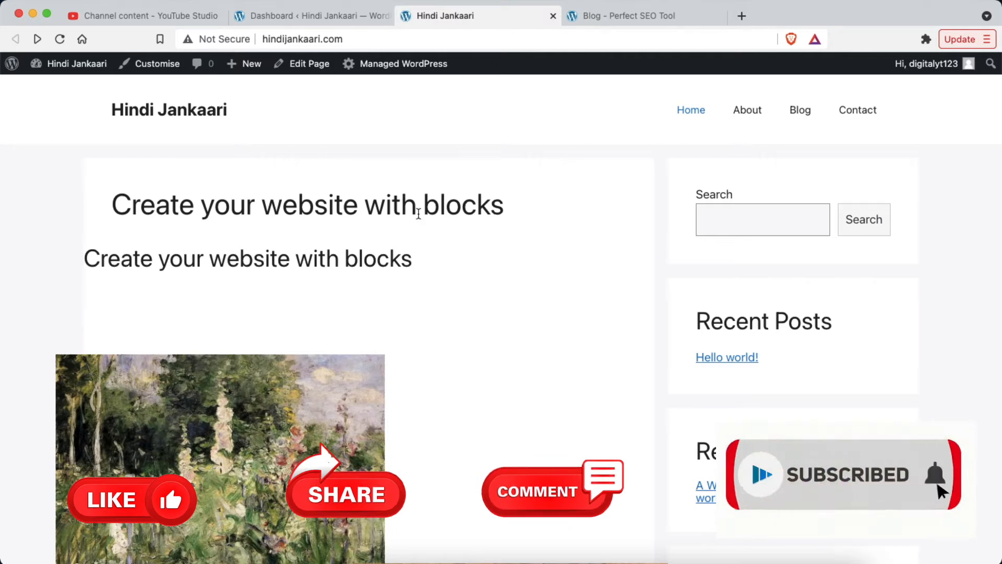
scroll(534, 280, "up", 2)
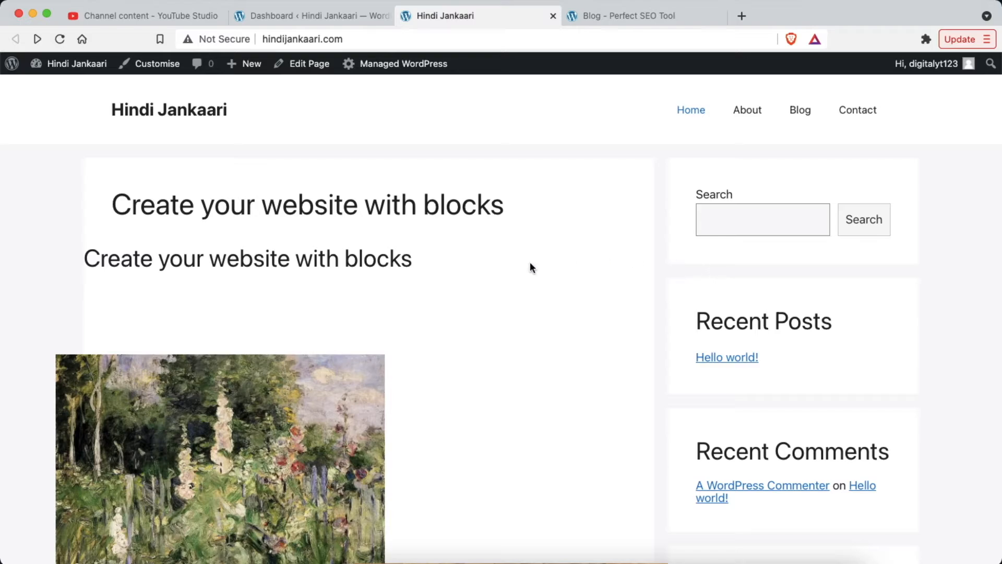
scroll(530, 265, "down", 13)
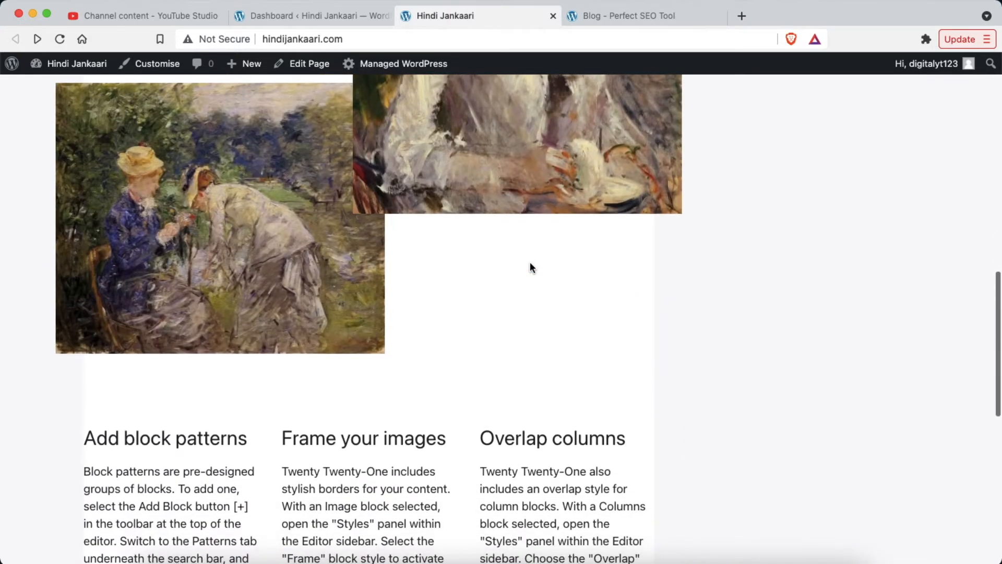
scroll(530, 265, "up", 13)
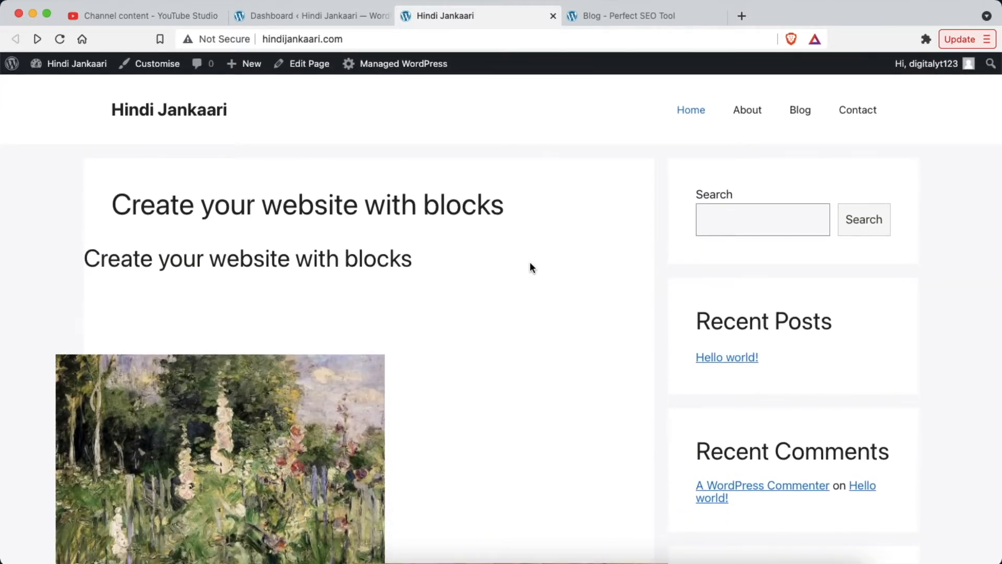
Switch to the Perfect SEO Tool site and look through its blog page as a layout reference
left_click(633, 13)
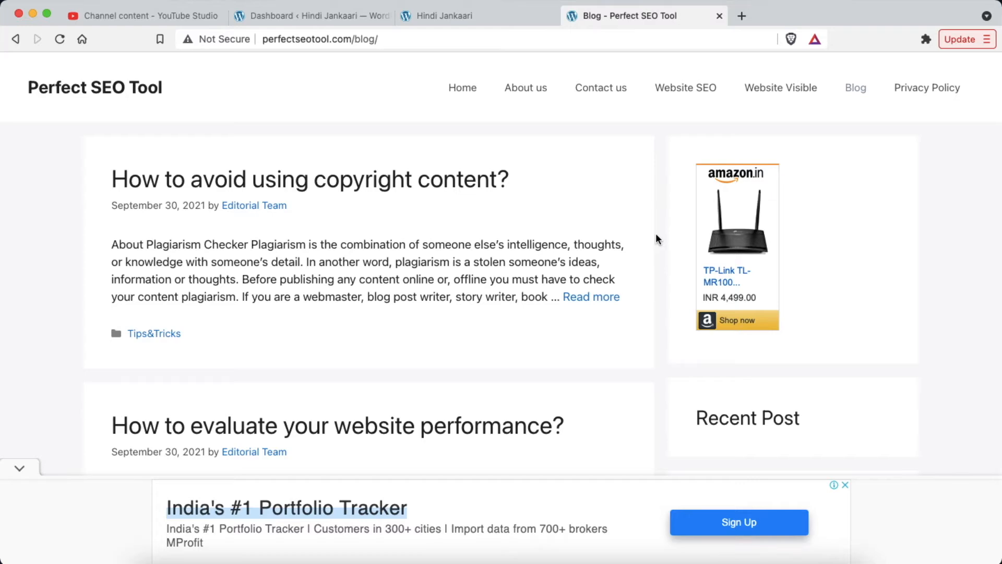
scroll(657, 237, "down", 13)
scroll(656, 234, "down", 20)
scroll(656, 234, "up", 20)
Open the Perfect SEO Tool home page and examine its hero, service, article and sidebar sections
left_click(459, 87)
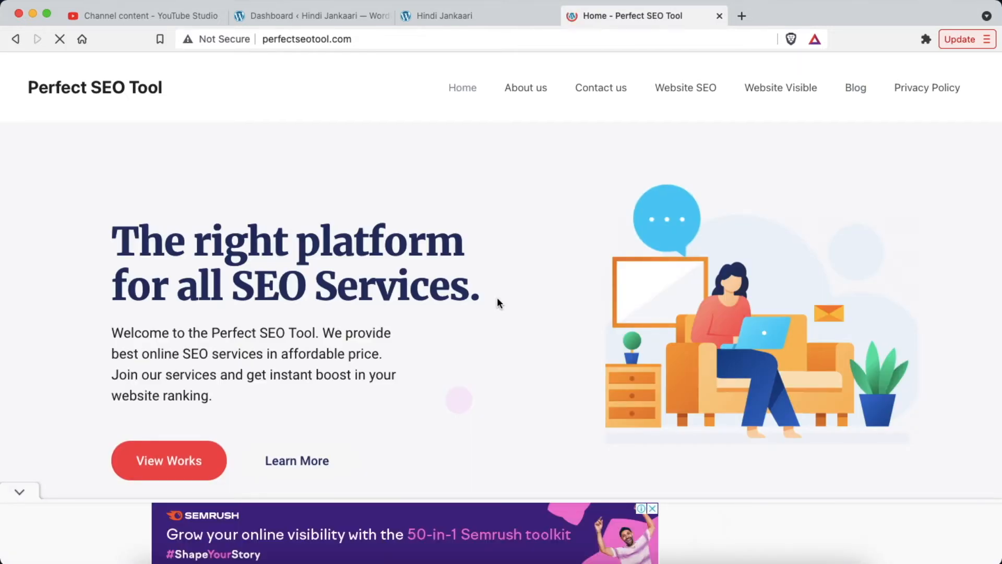
scroll(496, 299, "down", 10)
scroll(497, 298, "down", 5)
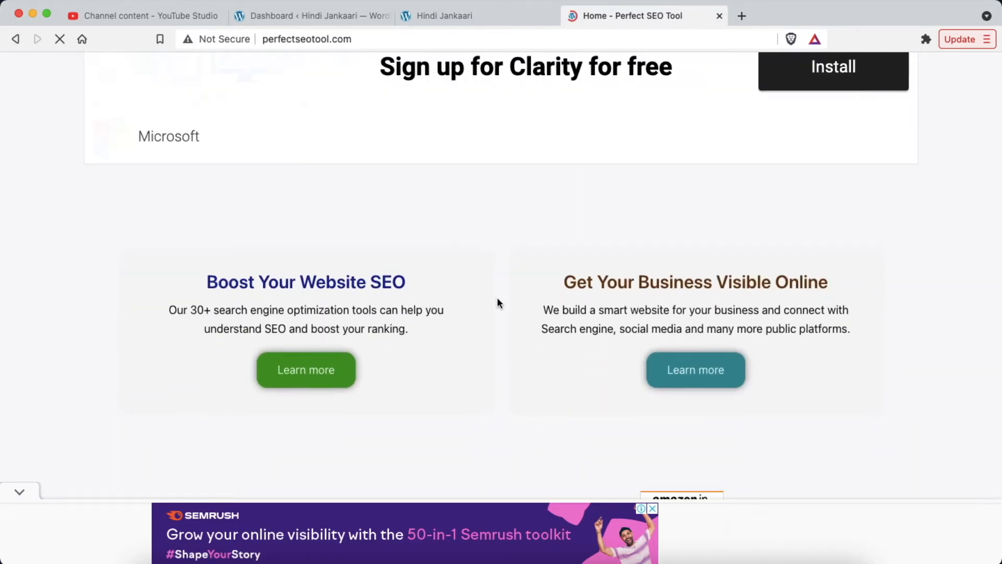
scroll(496, 302, "down", 3)
scroll(499, 302, "down", 7)
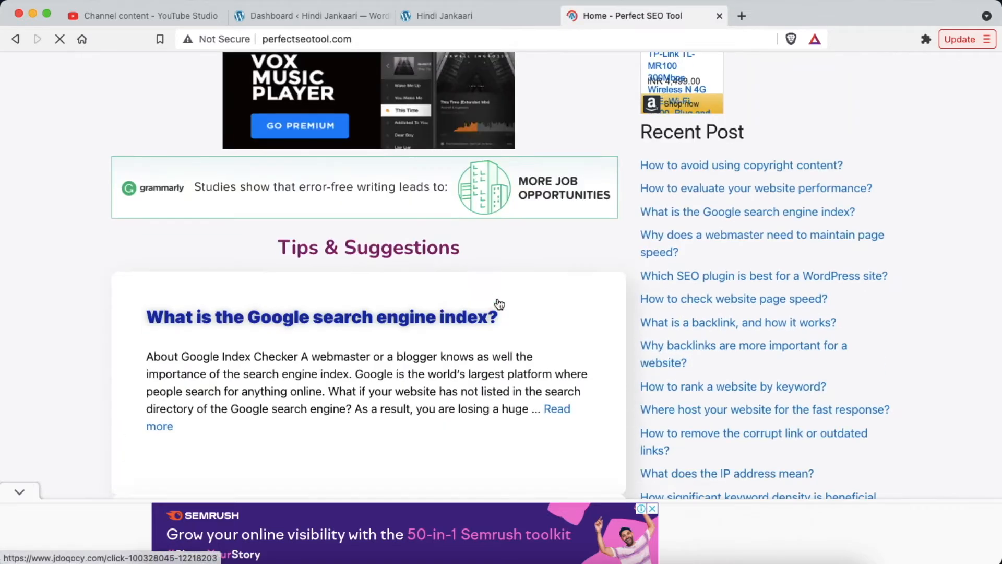
scroll(498, 304, "down", 1)
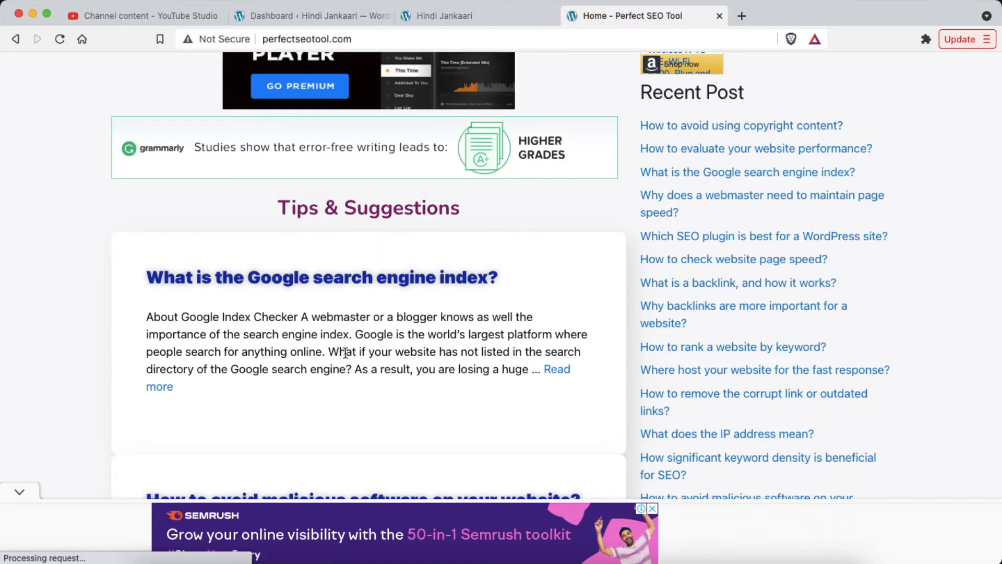
scroll(345, 353, "down", 15)
scroll(344, 353, "down", 6)
scroll(580, 402, "up", 13)
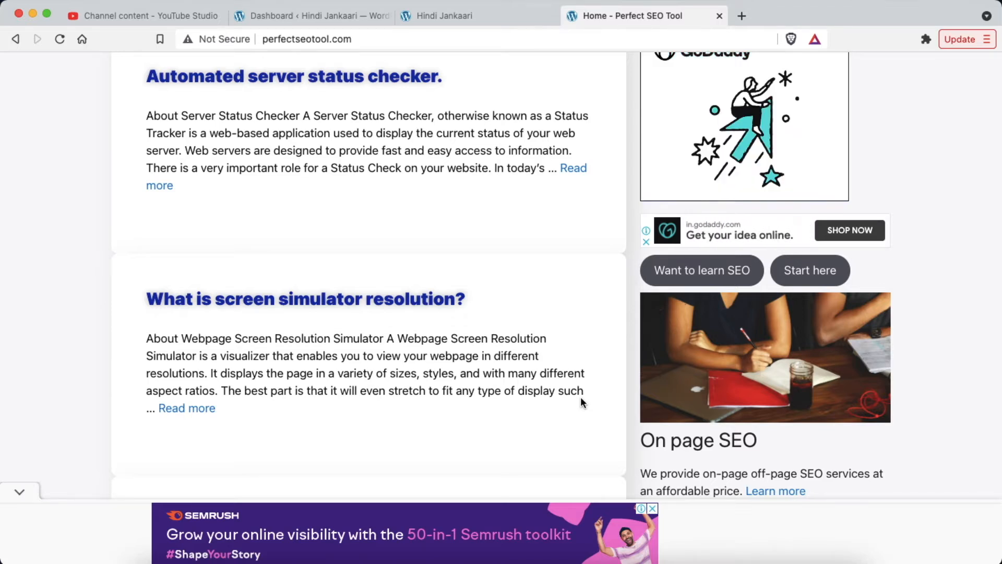
Return to the Hindi Jankaari dashboard and move all existing posts to the Bin
left_click(501, 15)
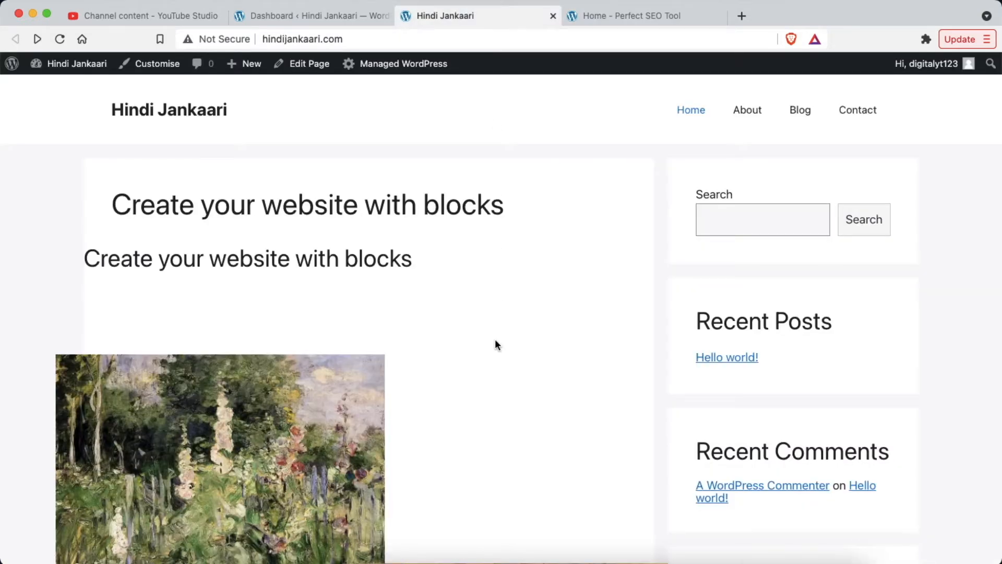
left_click(311, 15)
left_click(138, 175)
left_click(140, 178)
left_click(166, 148)
left_click(176, 179)
left_click(230, 148)
left_click(32, 191)
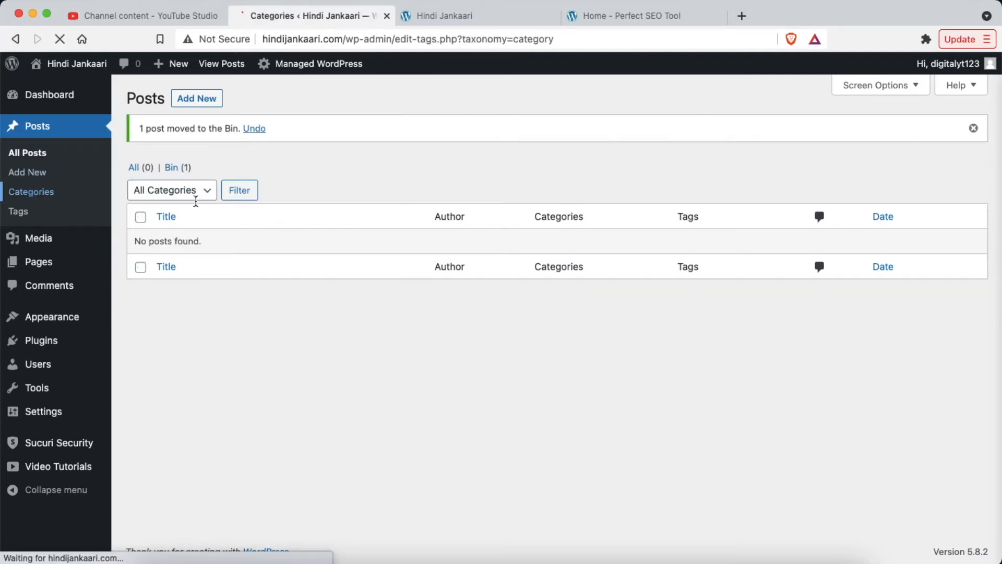
List all pages of the site and move every one of them to the Bin
mouse_move(37, 261)
left_click(142, 262)
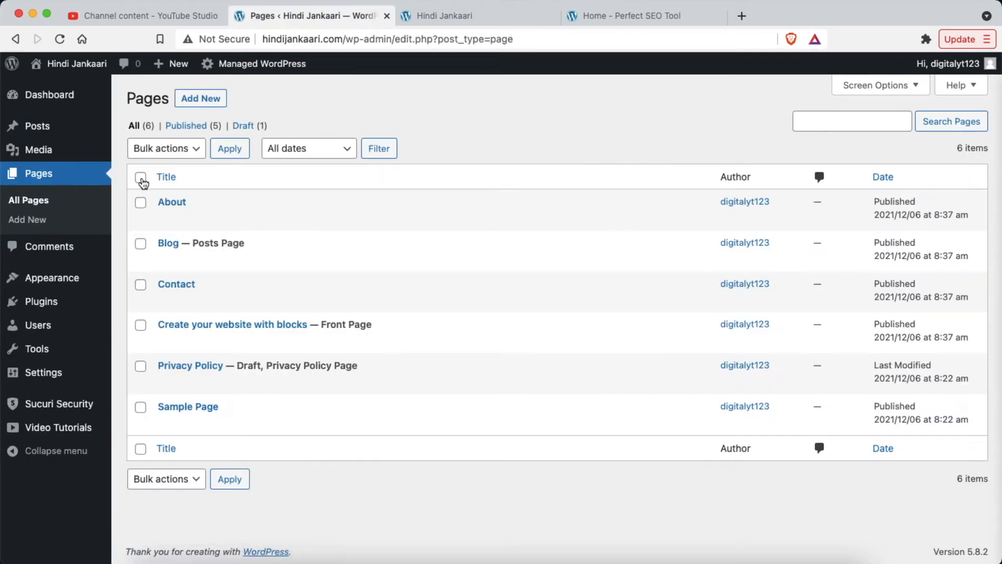
left_click(141, 178)
left_click(165, 148)
left_click(168, 189)
left_click(230, 148)
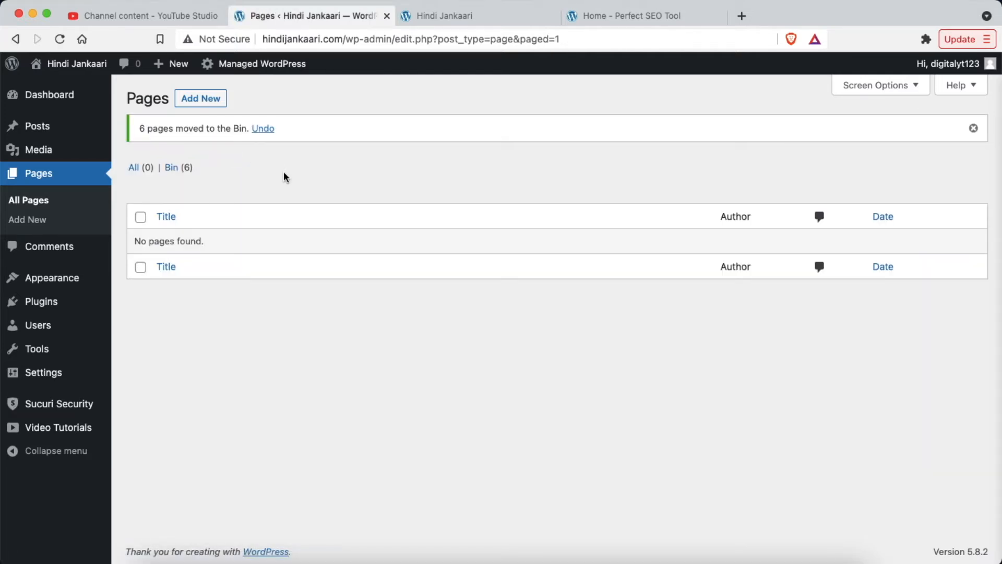
Reload the live Hindi Jankaari homepage to check it without the old posts and pages
left_click(471, 14)
key("super+r")
scroll(627, 442, "down", 3)
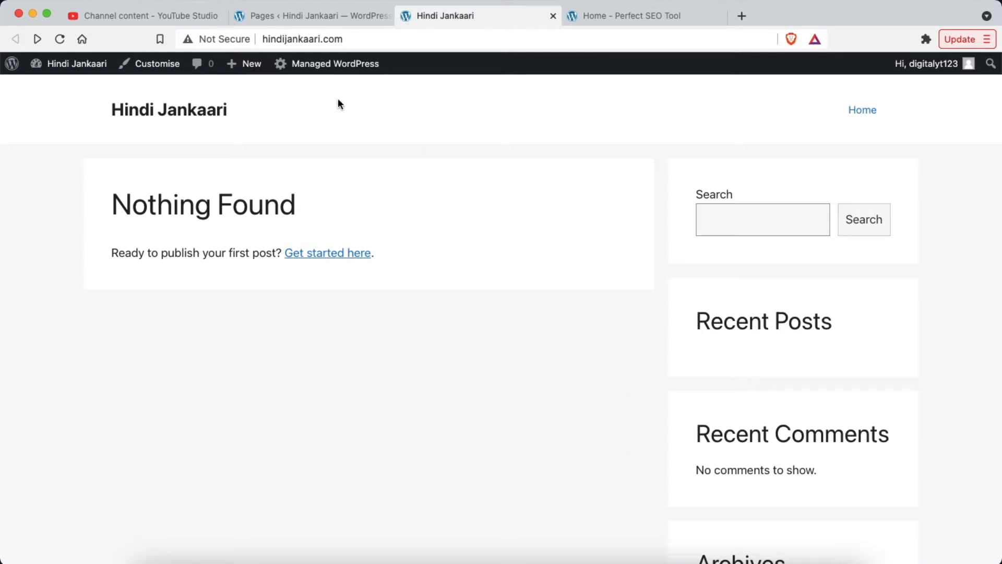
Create a new page titled "About Us", dismissing the editor's welcome guide, and publish it
left_click(300, 15)
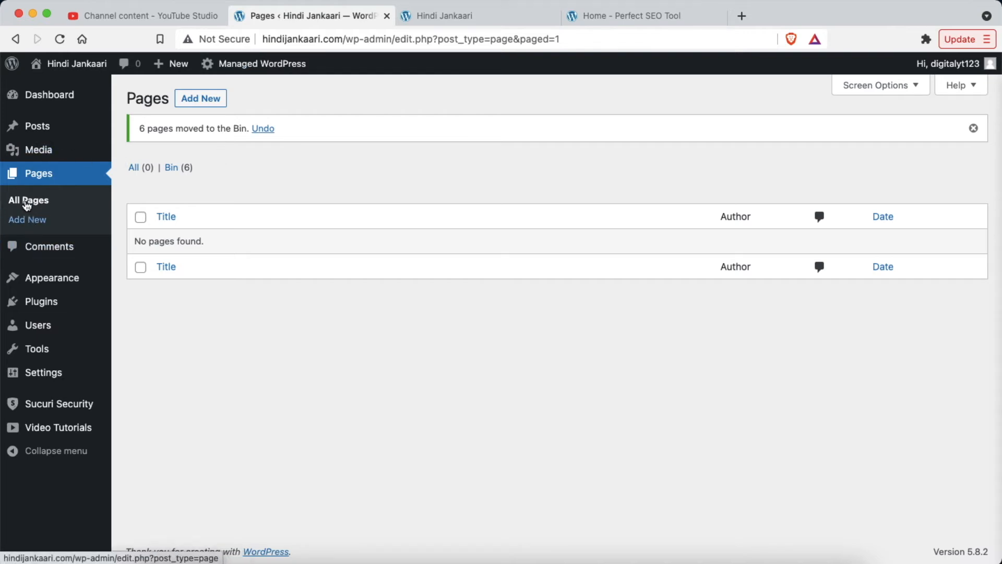
left_click(30, 224)
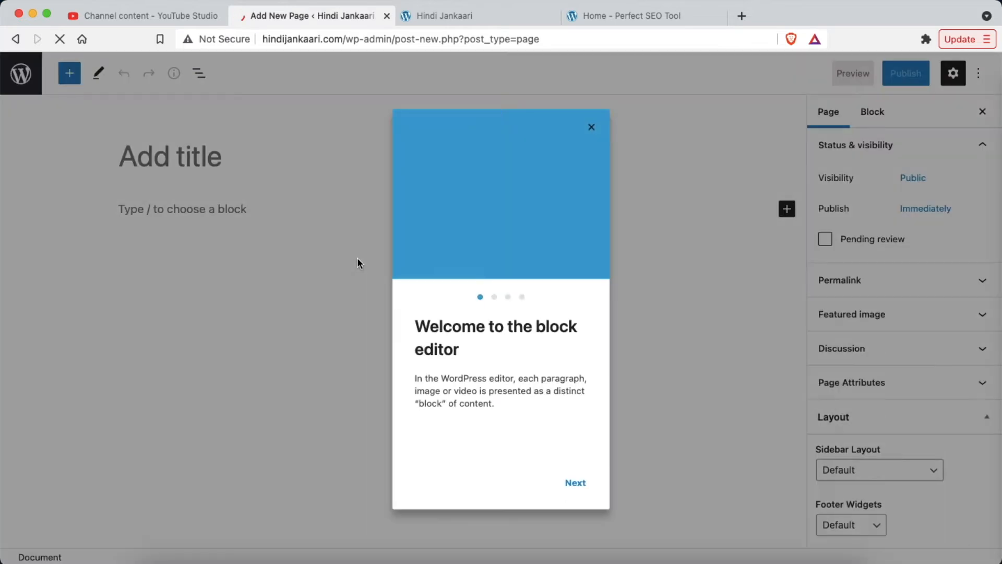
key("Escape")
type("About Us")
left_click(905, 73)
left_click(854, 71)
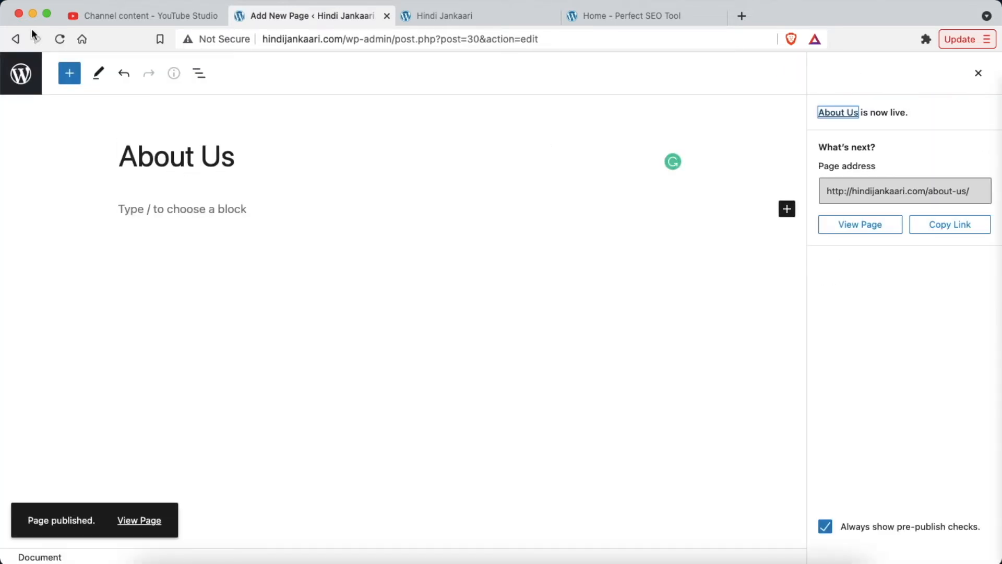
Add another new page titled "Contact Us" and publish it
left_click(20, 73)
left_click(201, 98)
type("Contact Us")
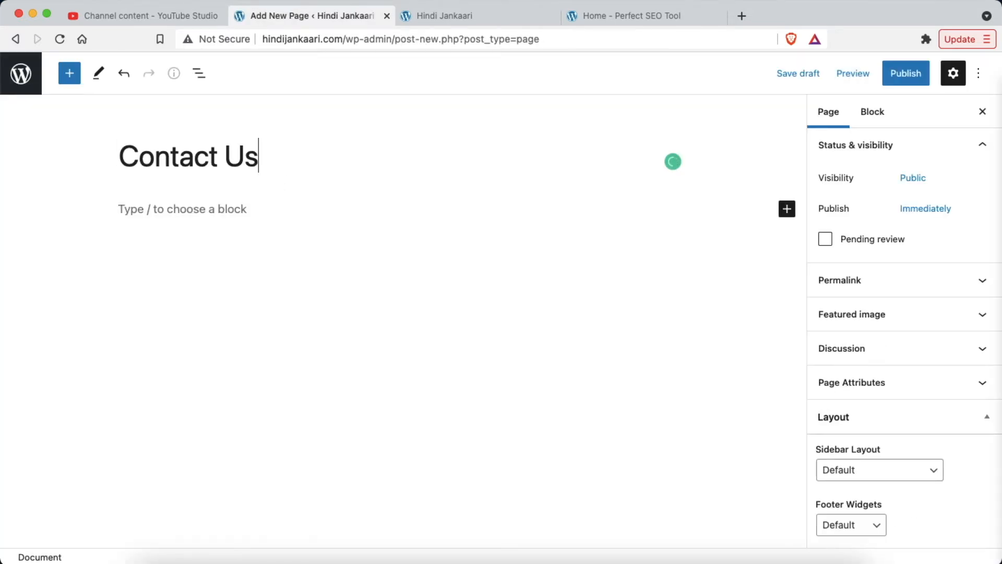
left_click(906, 73)
left_click(856, 71)
Add a new page titled "Blogs" and publish it
left_click(21, 74)
left_click(199, 98)
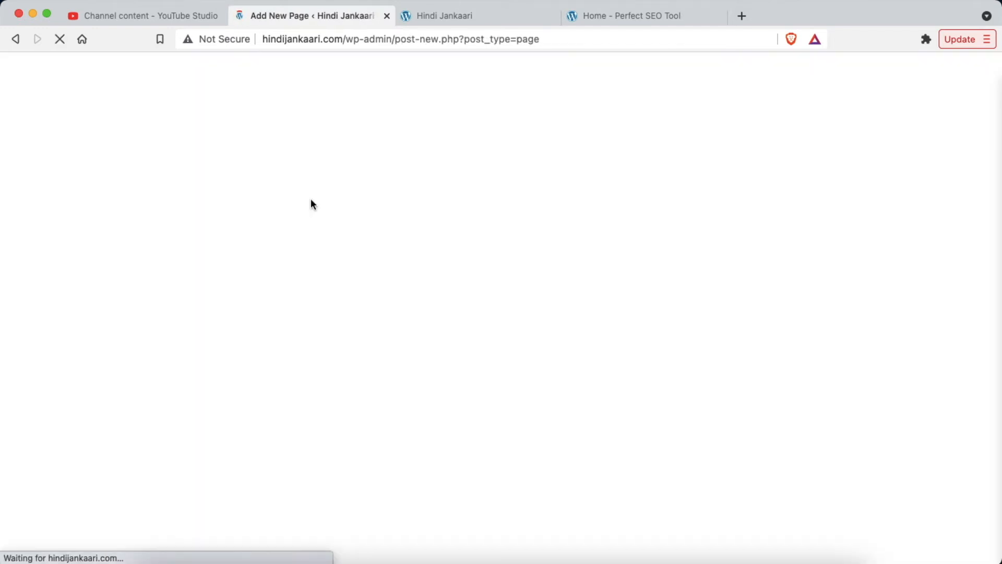
type("Blogs")
left_click(905, 73)
left_click(857, 71)
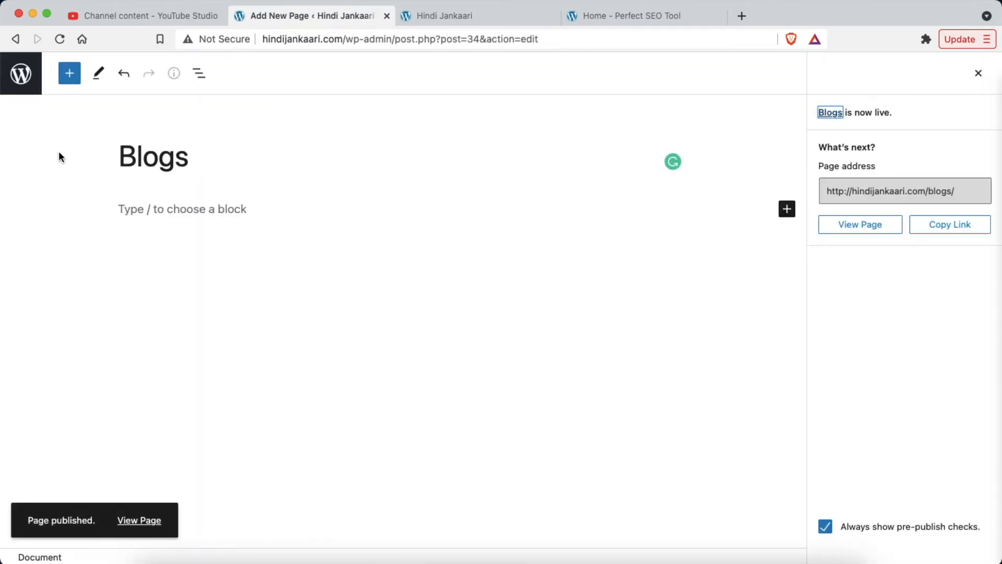
Create a new page titled "Privacy Policy", publish it, and return to the list of all pages
left_click(21, 73)
left_click(199, 98)
type("Privacy Polic")
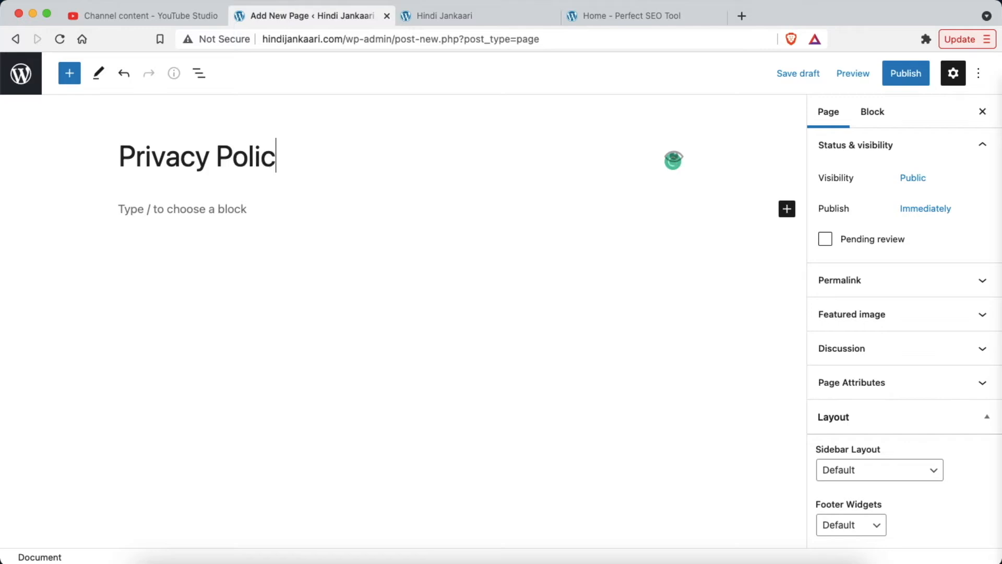
type("y")
left_click(905, 73)
left_click(856, 71)
left_click(21, 73)
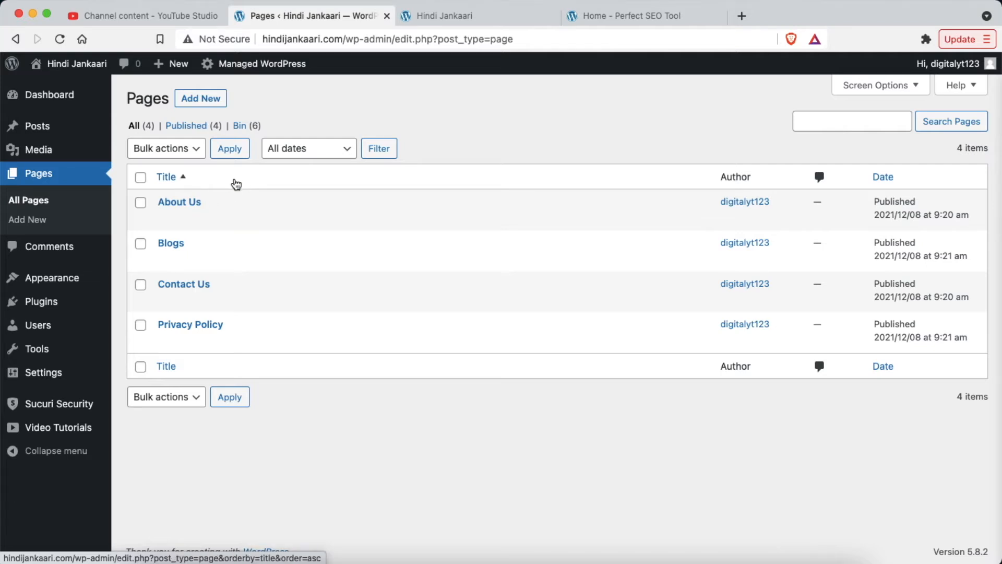
In the site customiser, set the homepage to display the static page "Blogs" and publish the change
mouse_move(230, 209)
left_click(52, 102)
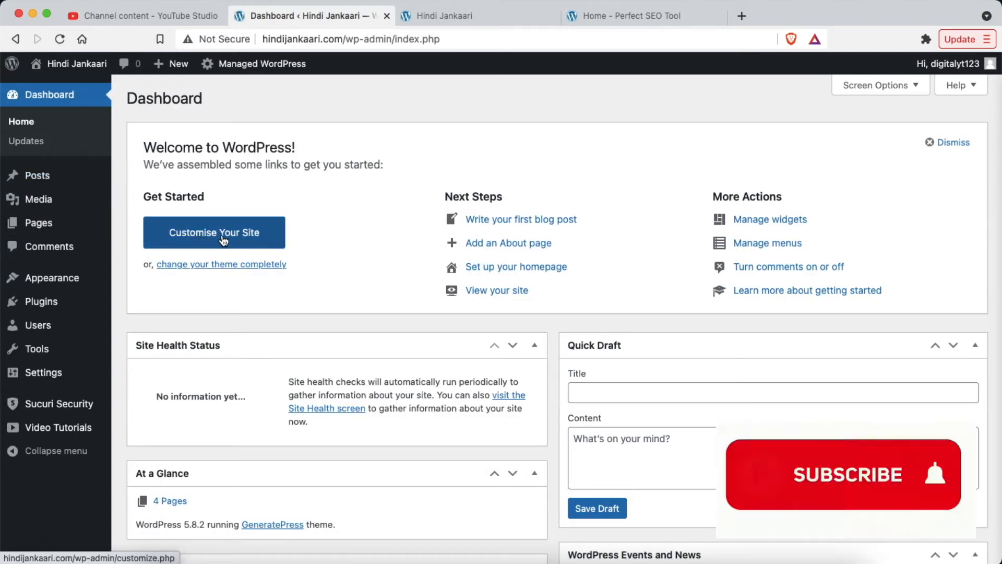
left_click(223, 239)
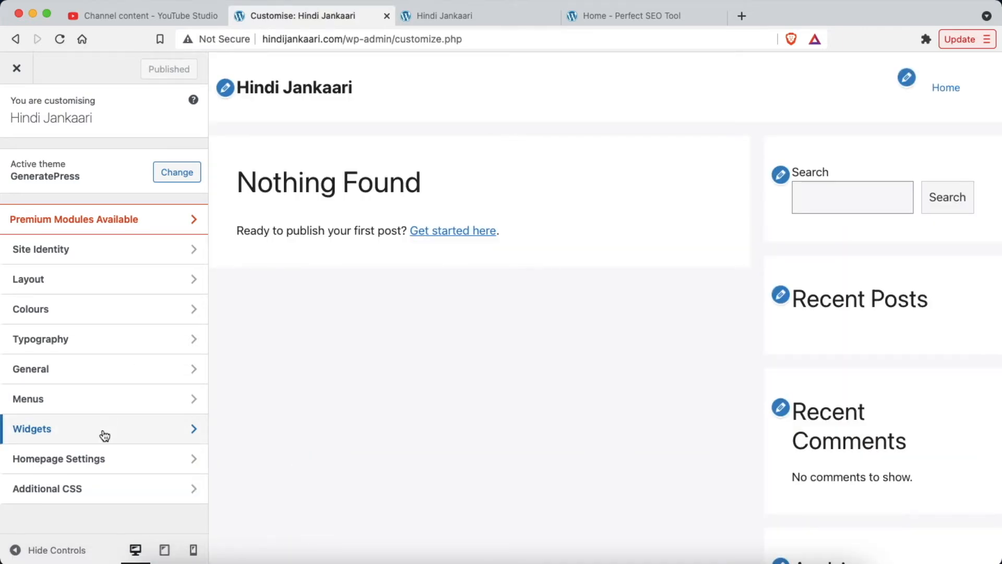
left_click(101, 462)
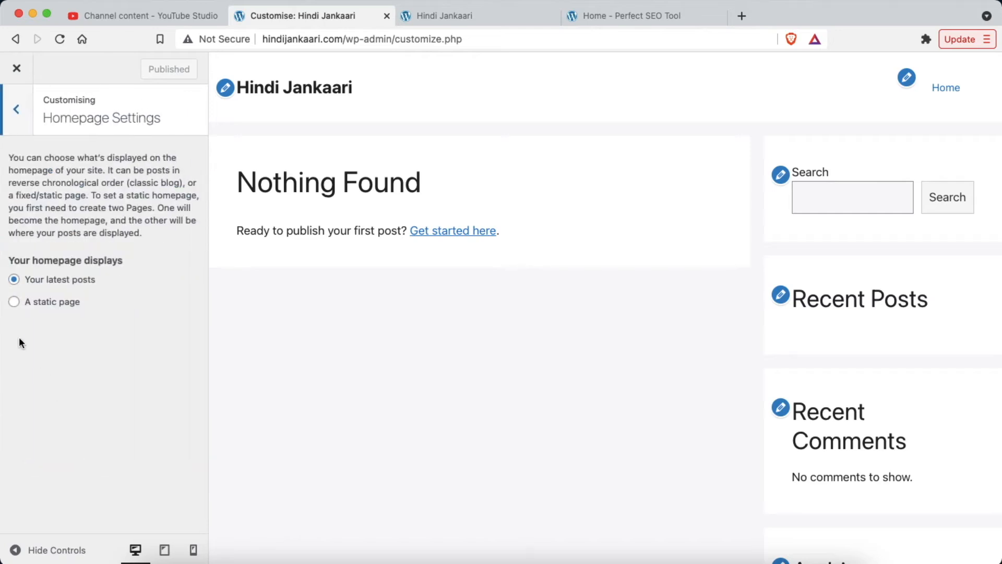
left_click(13, 303)
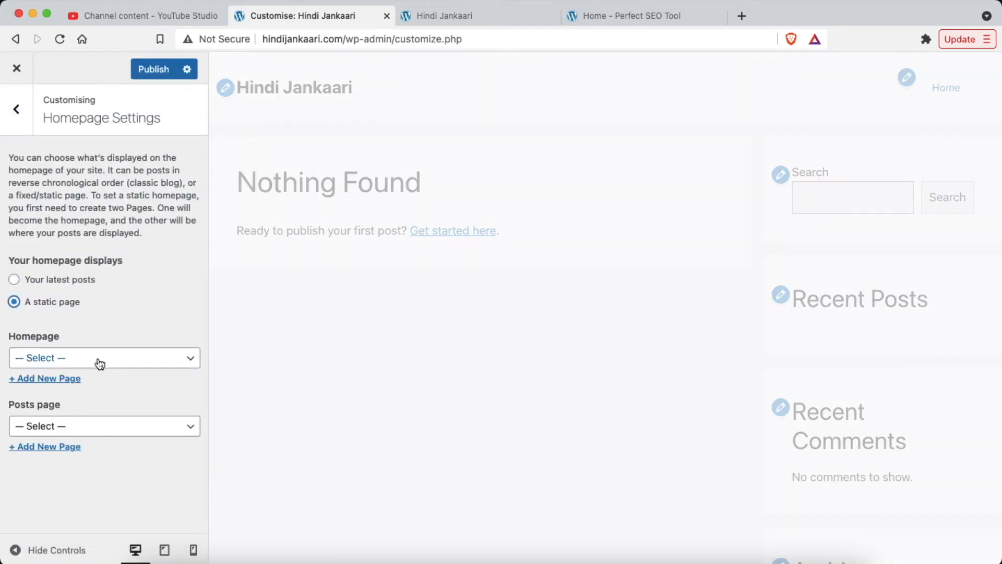
left_click(125, 365)
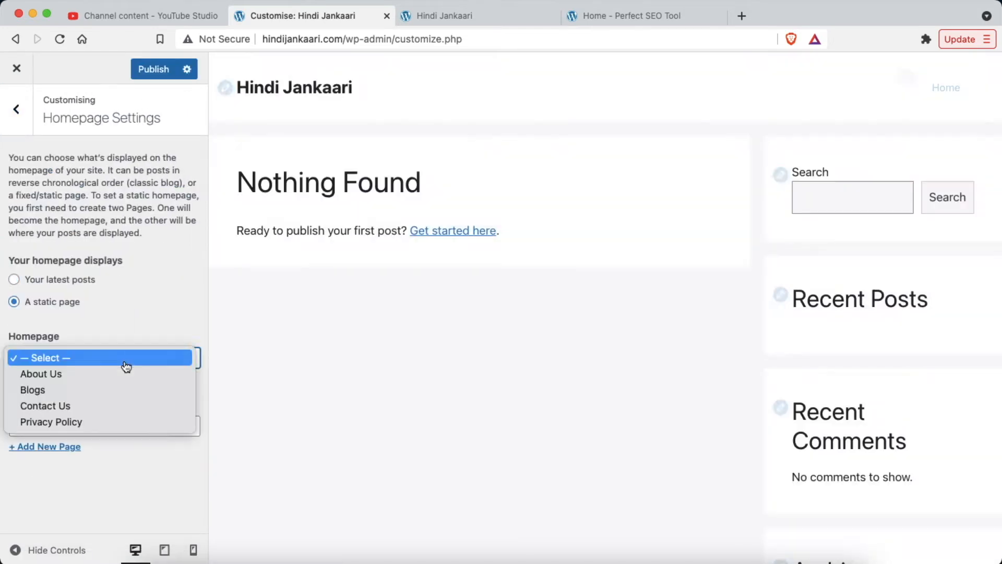
left_click(69, 391)
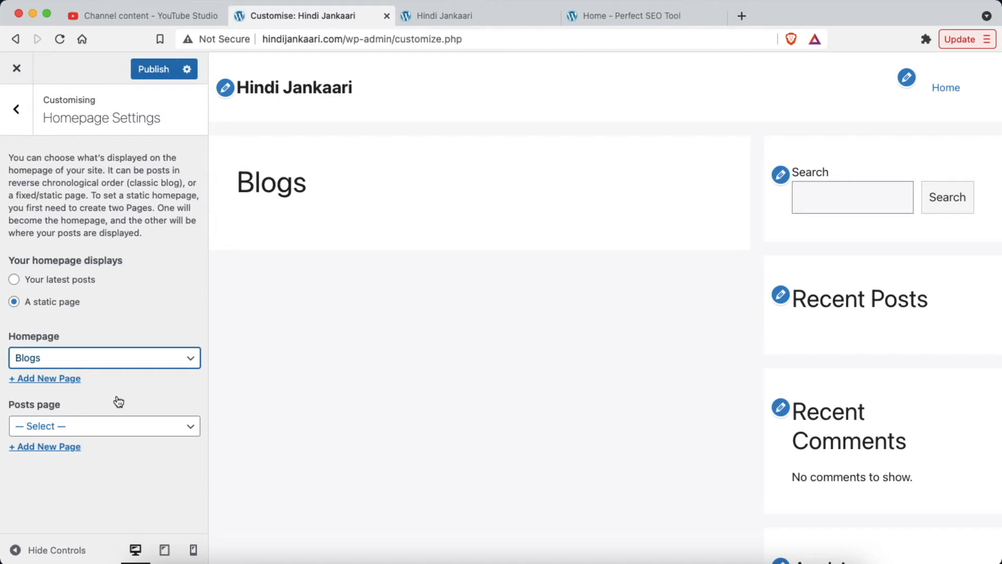
left_click(149, 71)
left_click(24, 104)
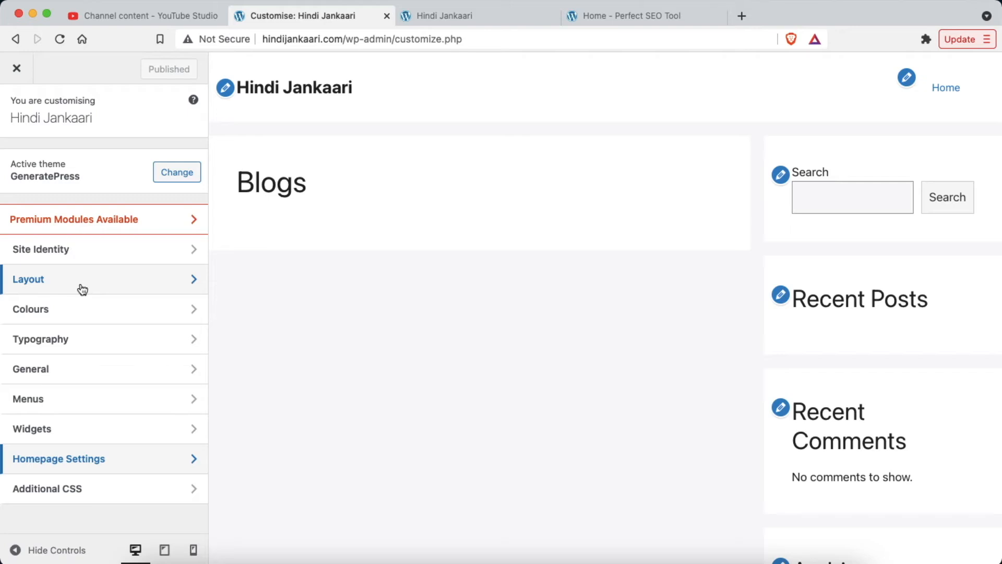
Remove the Home link and all three invalid items from the site's Primary menu
left_click(92, 408)
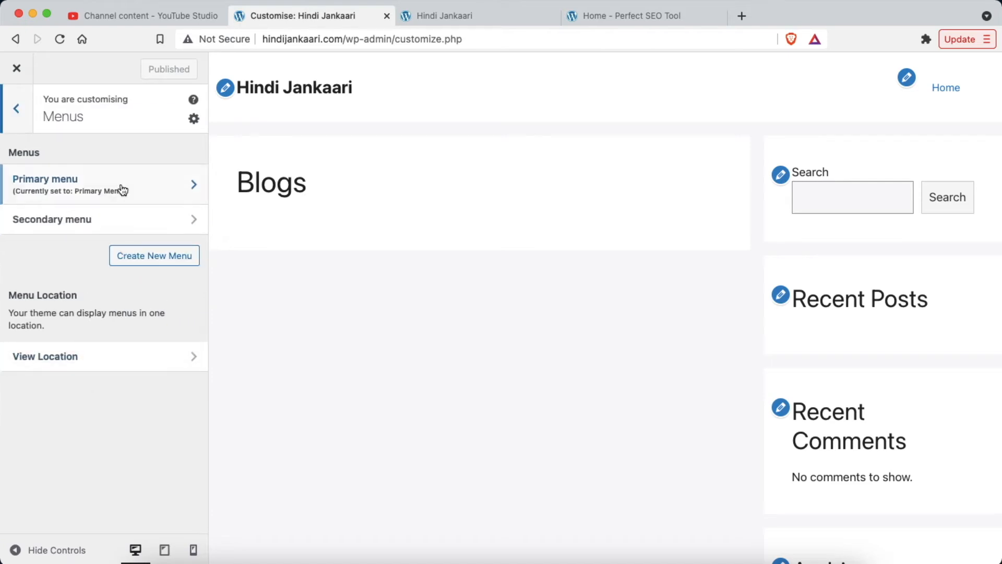
left_click(139, 191)
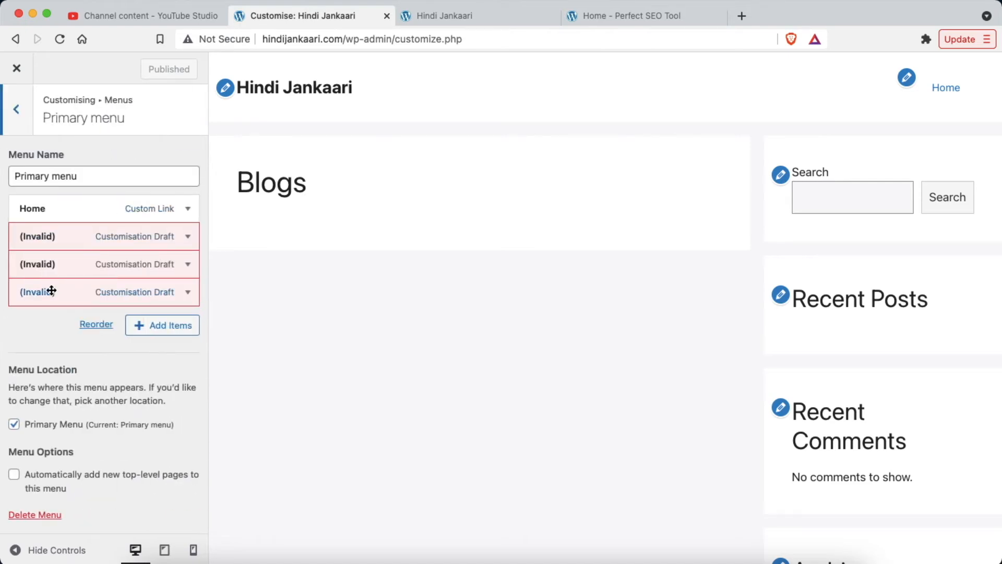
left_click(186, 239)
scroll(28, 467, "down", 5)
left_click(32, 231)
left_click(187, 235)
scroll(29, 417, "down", 4)
left_click(32, 371)
scroll(52, 313, "down", 3)
left_click(36, 365)
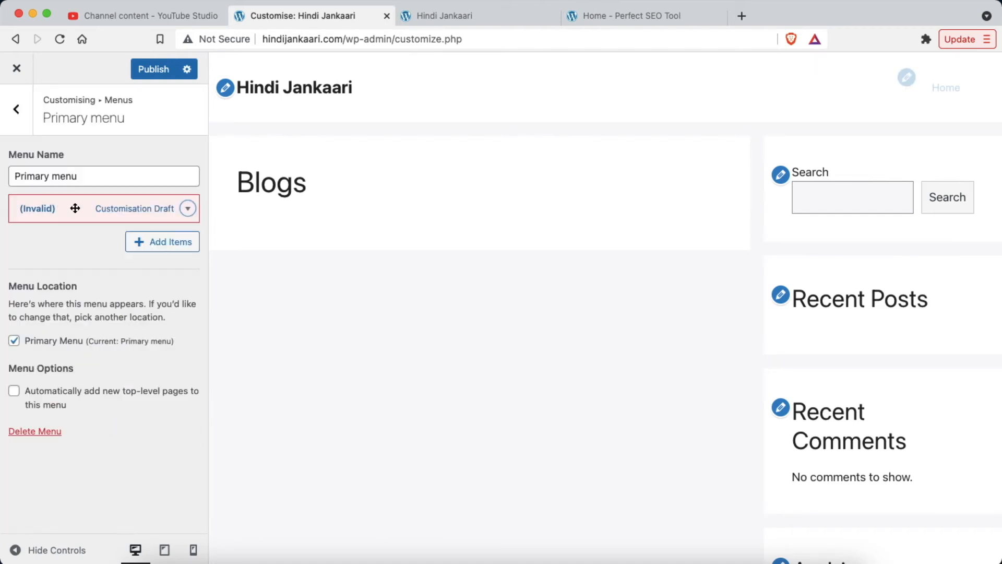
left_click(75, 208)
scroll(48, 345, "down", 4)
left_click(30, 337)
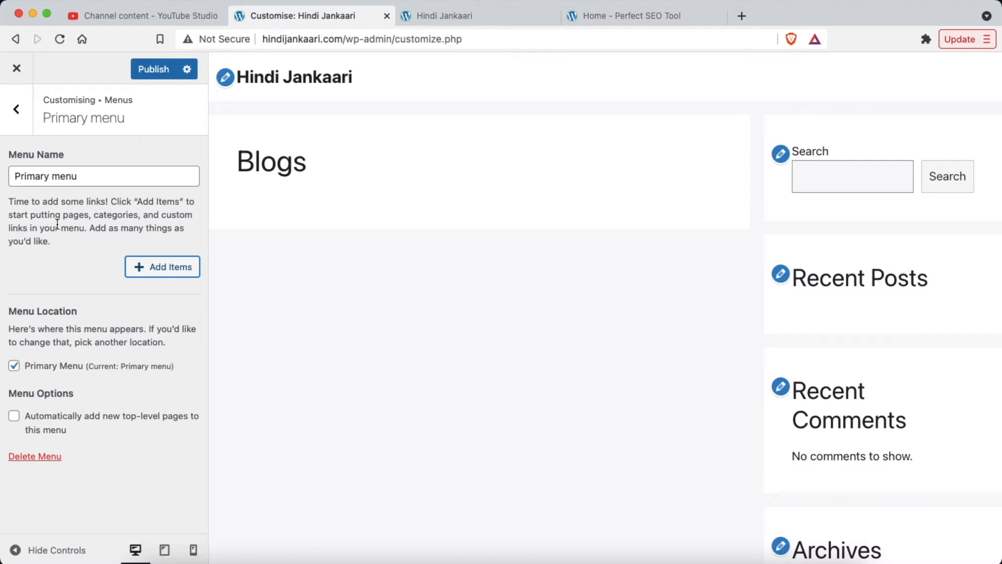
Add the Blogs, About Us, Contact Us and Privacy Policy pages to the Primary menu in that order and publish
left_click(161, 270)
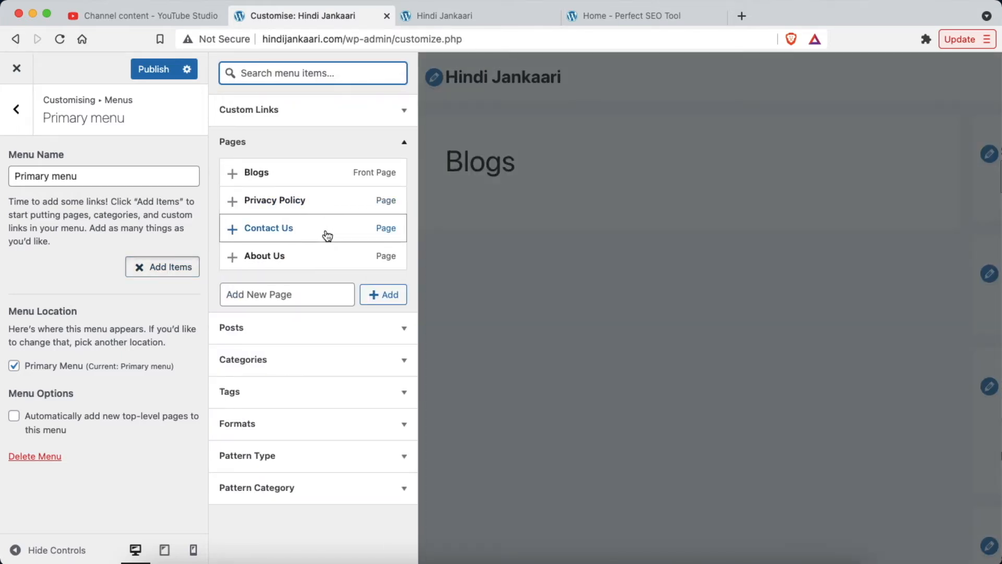
left_click(278, 179)
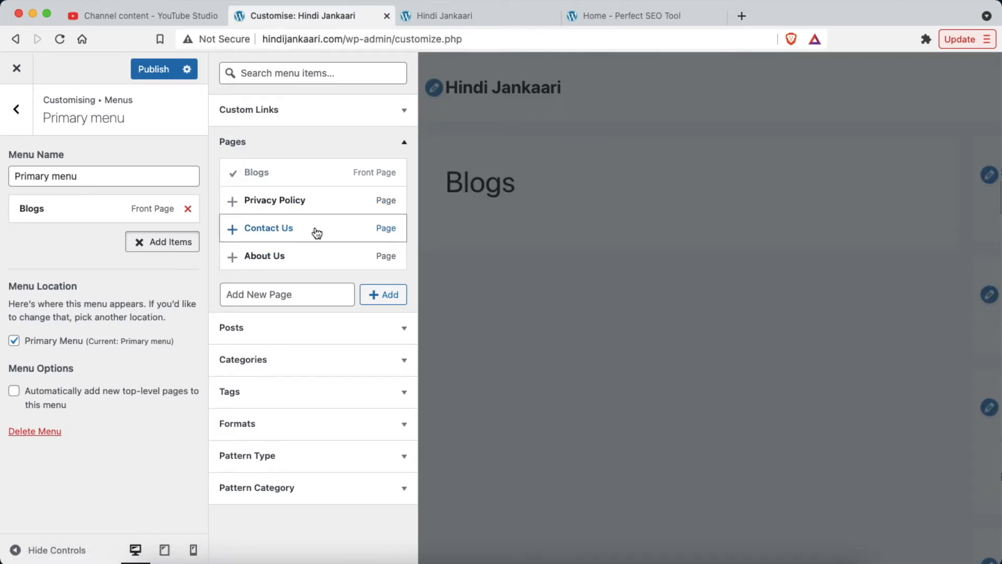
left_click(310, 258)
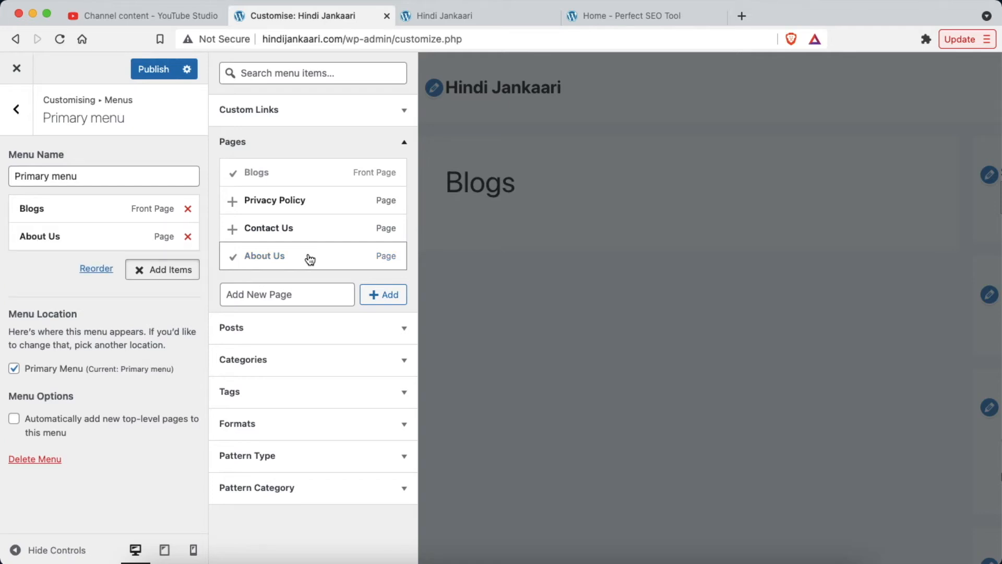
left_click(310, 232)
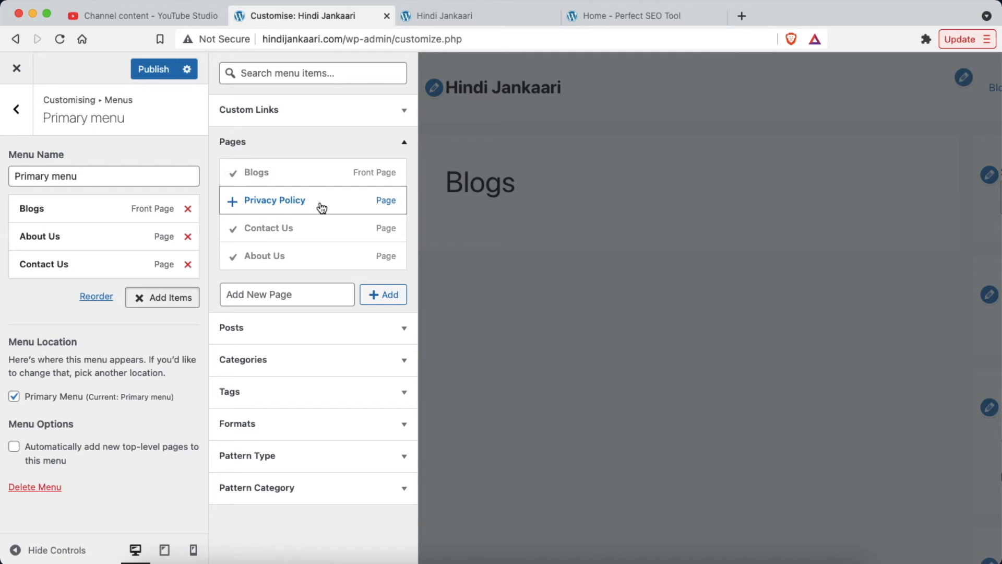
left_click(321, 208)
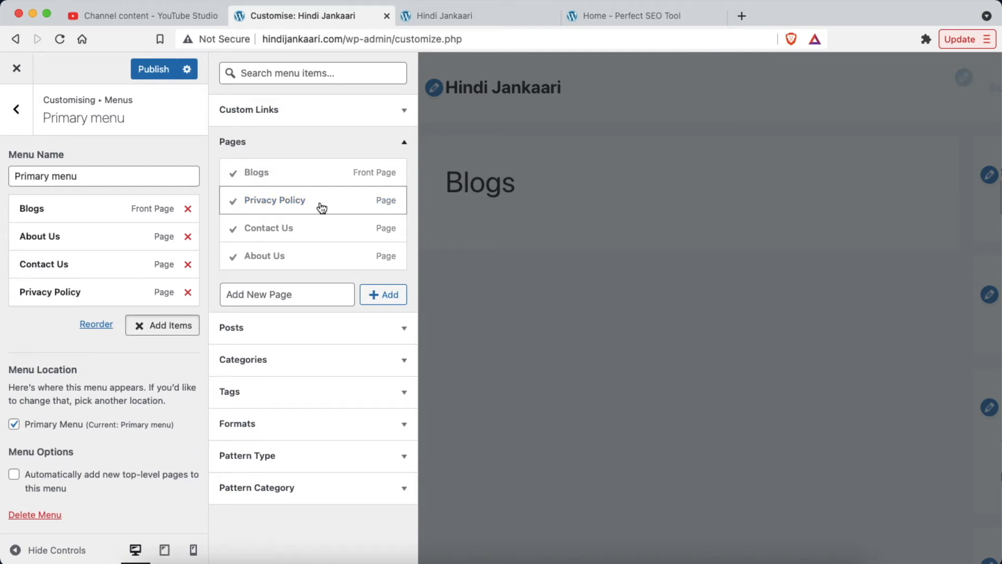
left_click(35, 322)
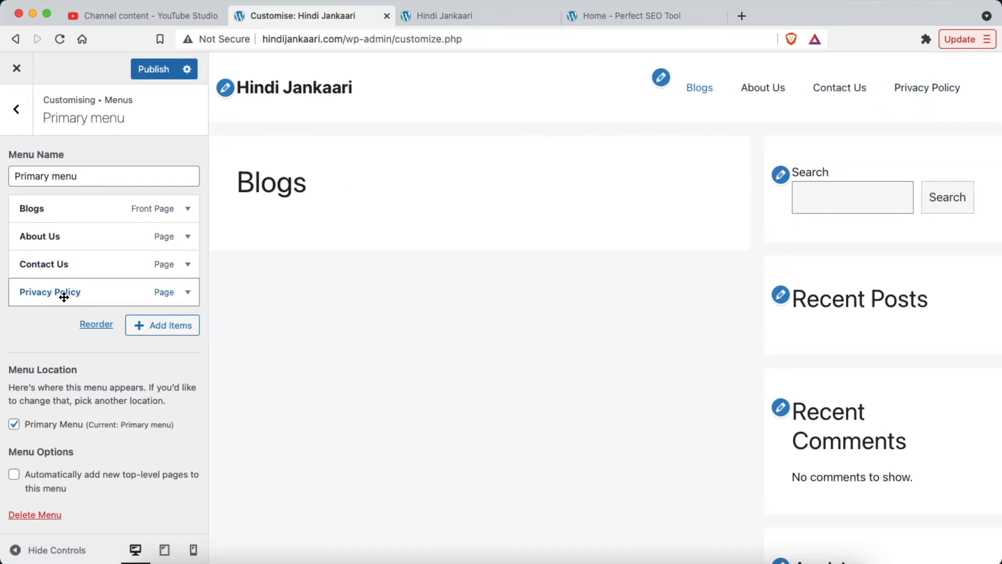
left_click(155, 71)
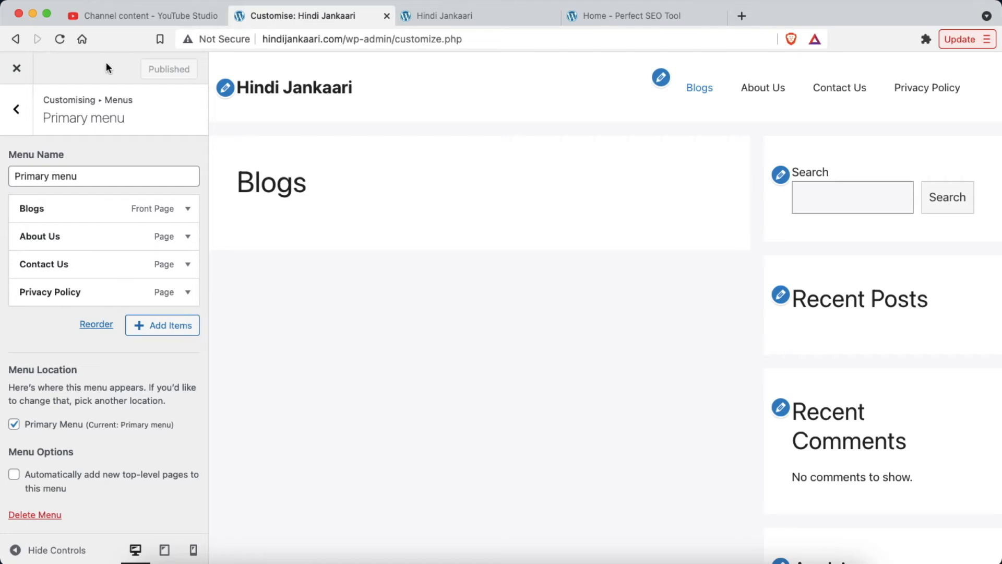
Refresh the live Hindi Jankaari homepage to check the new menu, and open its About Us page
left_click(478, 15)
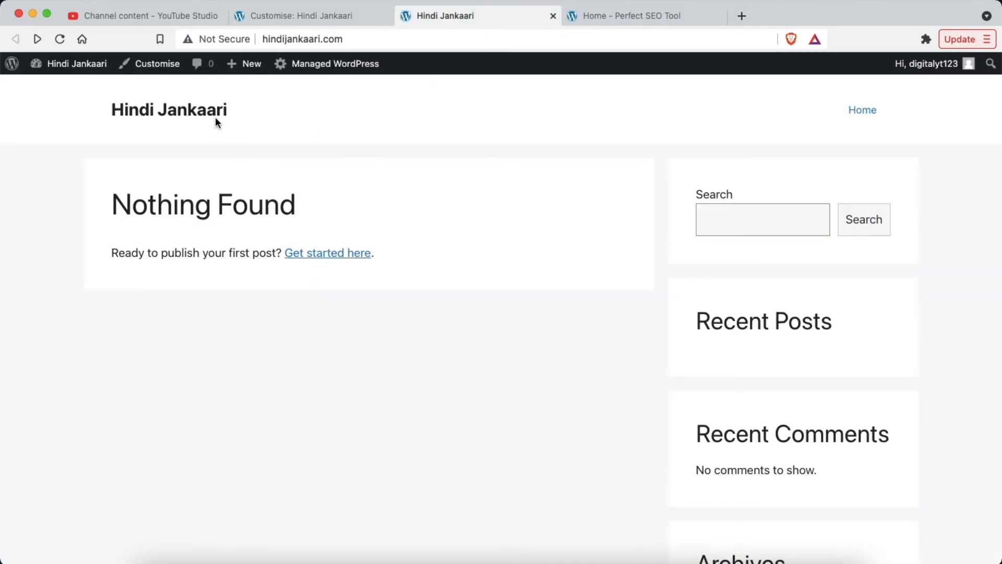
left_click(193, 112)
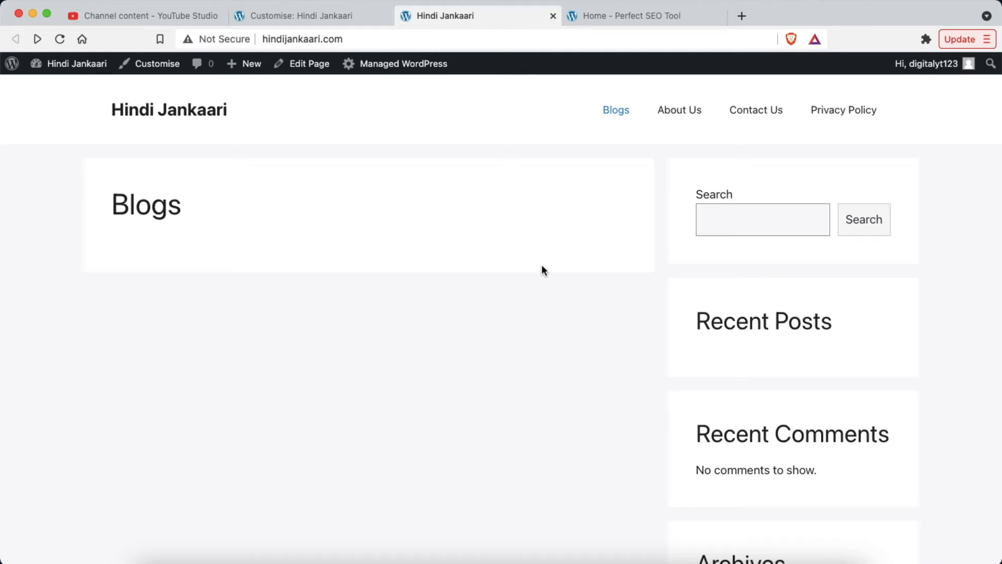
left_click(681, 115)
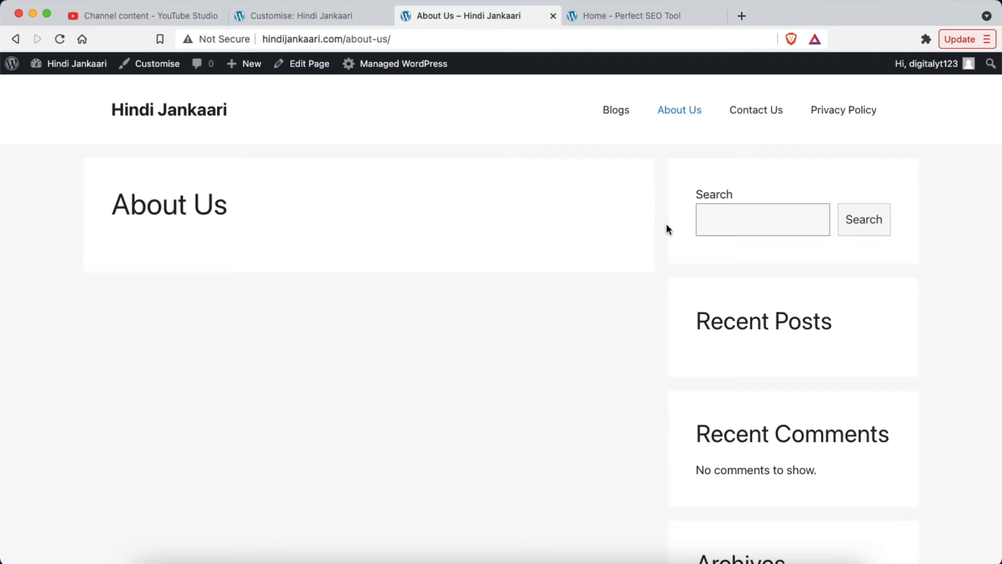
Look through the sidebar widgets on the live About Us page down to the footer
scroll(662, 246, "down", 2)
scroll(689, 224, "up", 1)
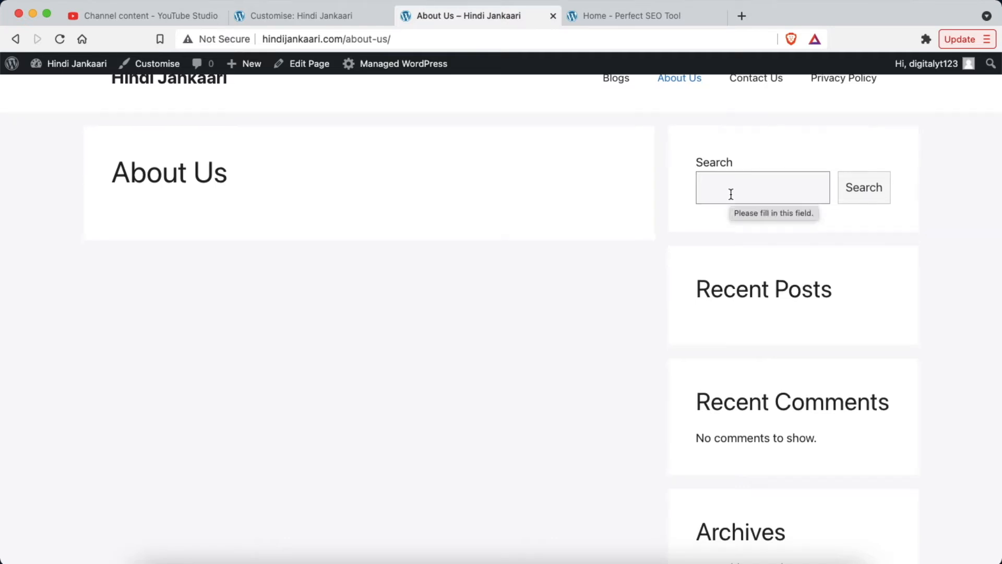
scroll(731, 193, "down", 3)
scroll(791, 240, "down", 2)
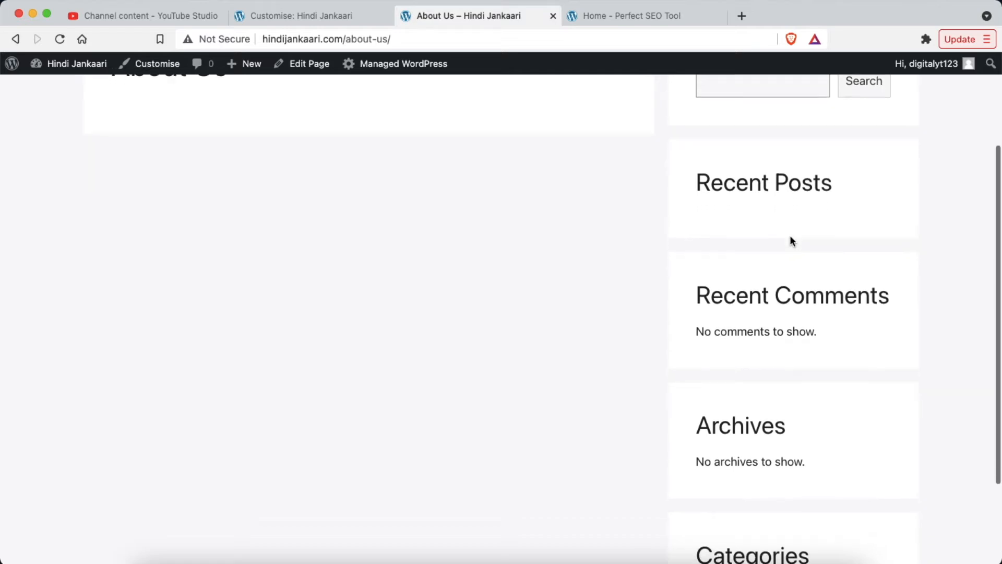
scroll(791, 240, "down", 2)
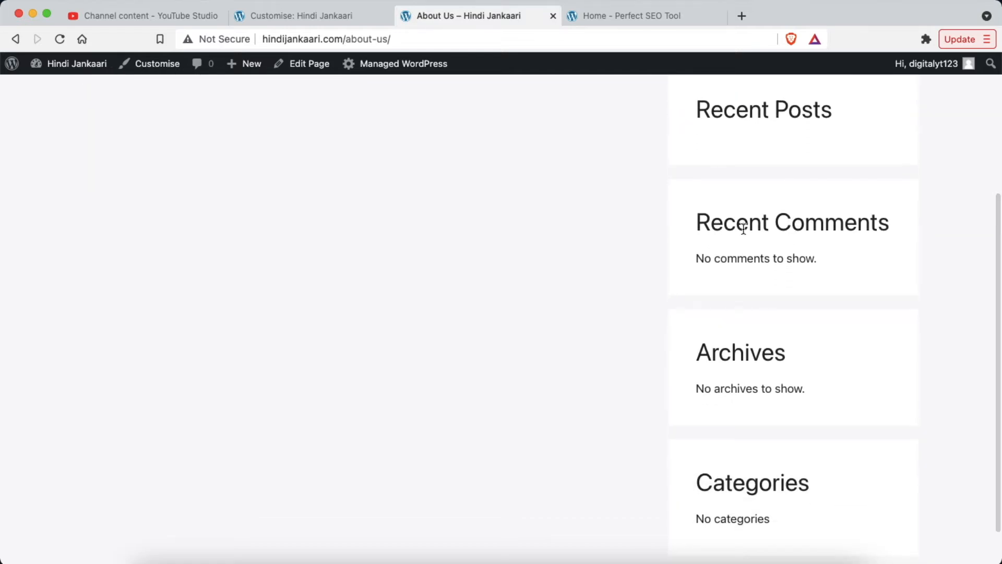
scroll(816, 251, "down", 2)
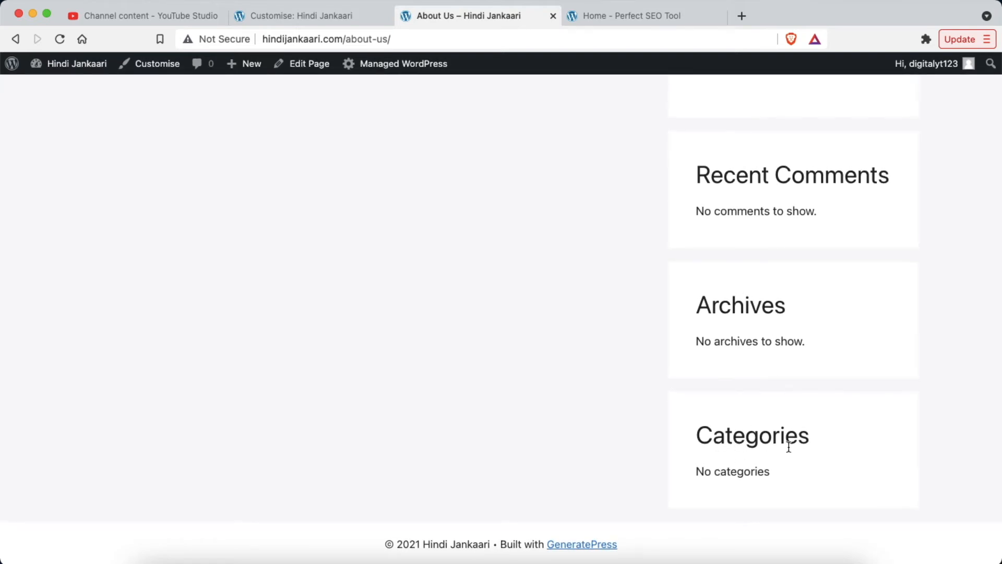
scroll(792, 271, "up", 5)
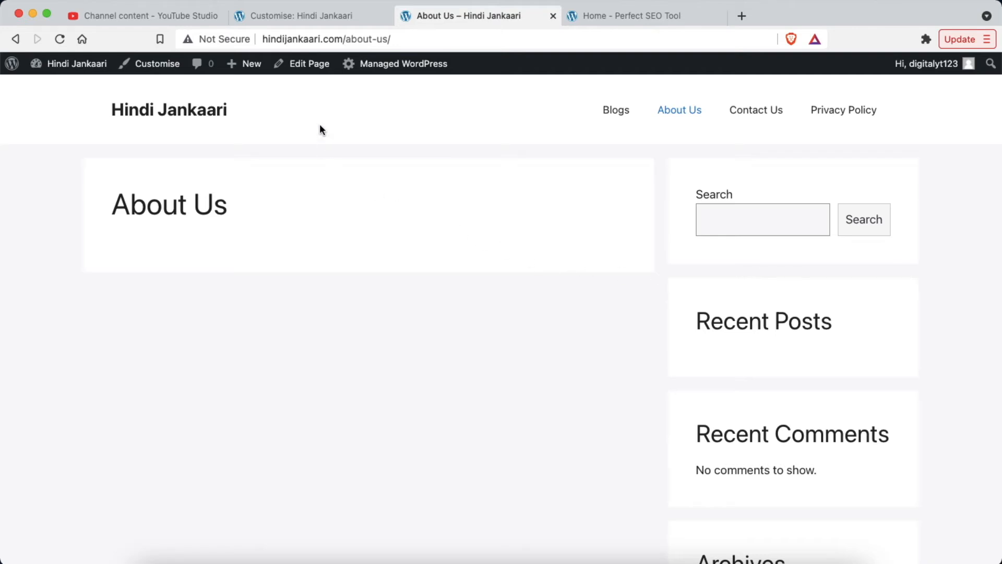
Leave the Customiser's Primary menu settings and open the post Categories page in the dashboard
left_click(293, 16)
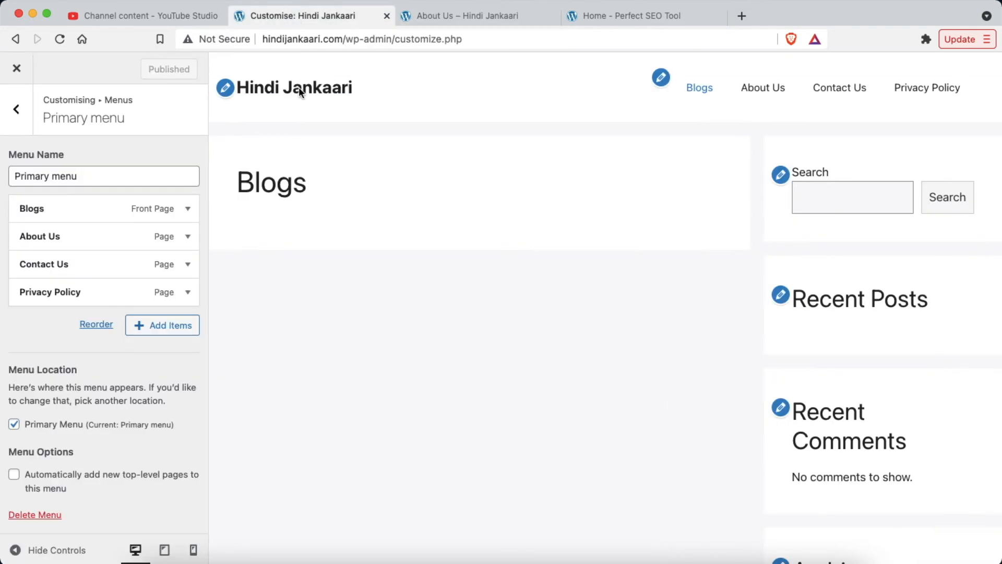
left_click(18, 112)
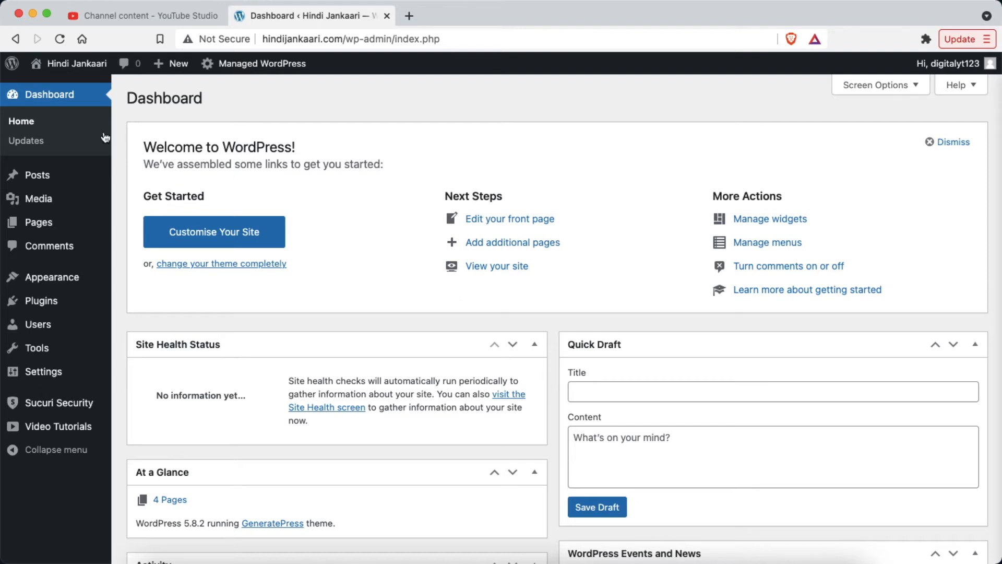
mouse_move(44, 180)
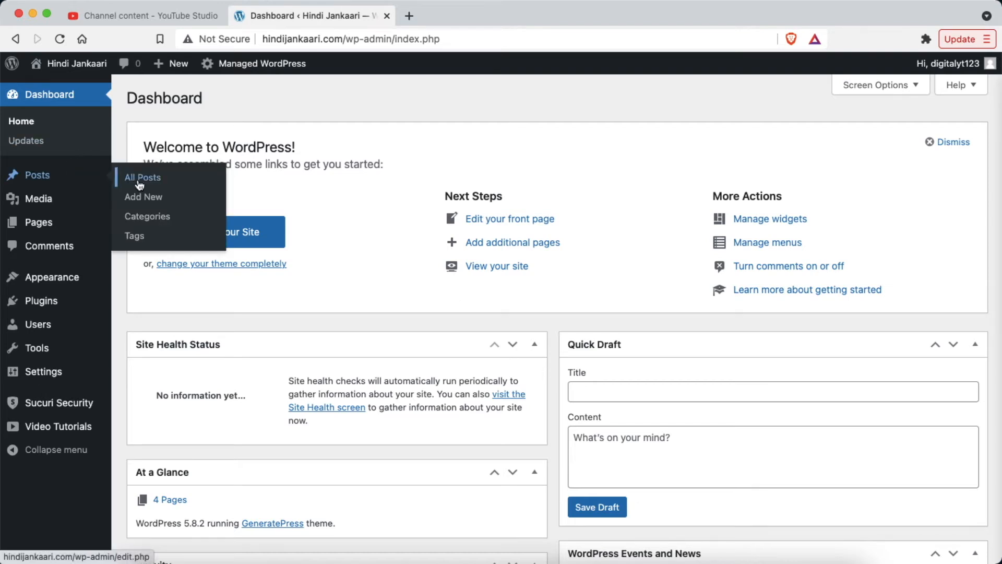
left_click(148, 218)
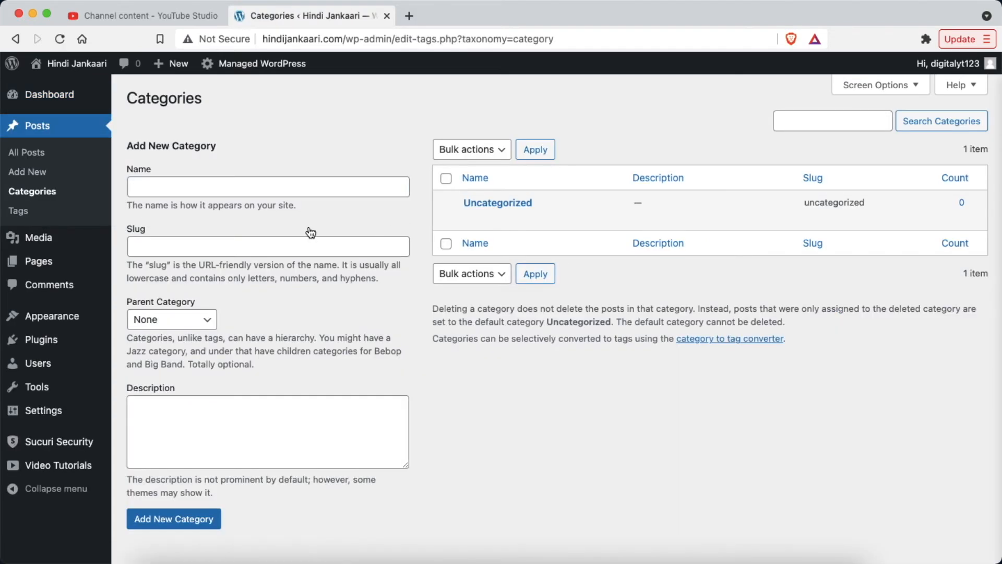
Enter Tips & Tricks as both the name and the slug of a new post category
left_click(172, 186)
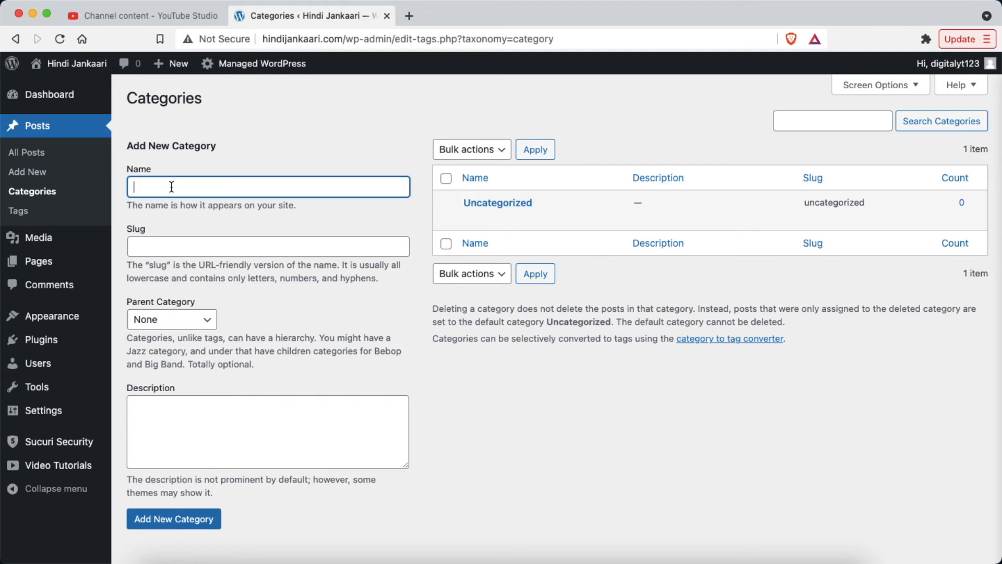
type("Tips & Tricks")
triple_click(205, 190)
key("super+c")
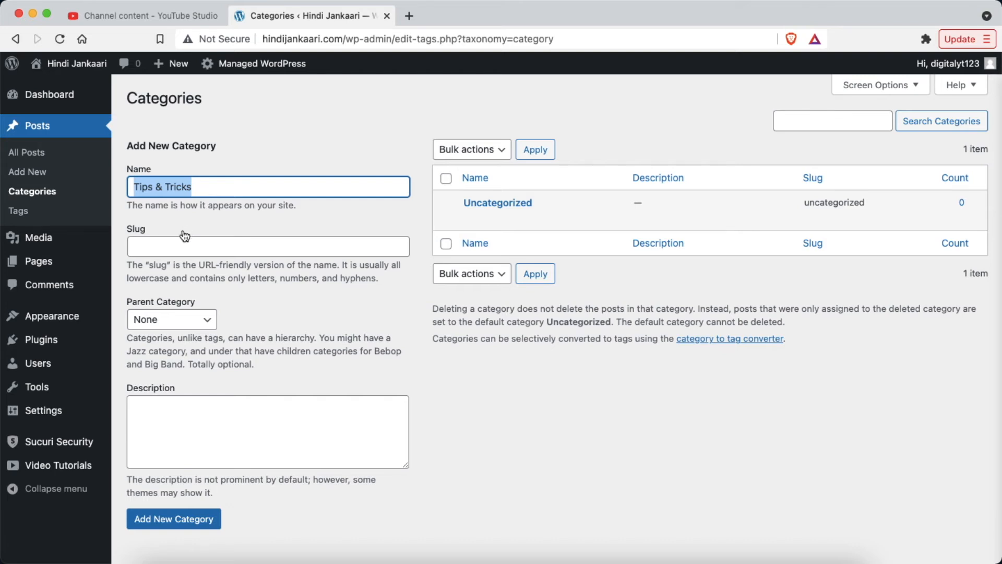
left_click(175, 246)
key("super+v")
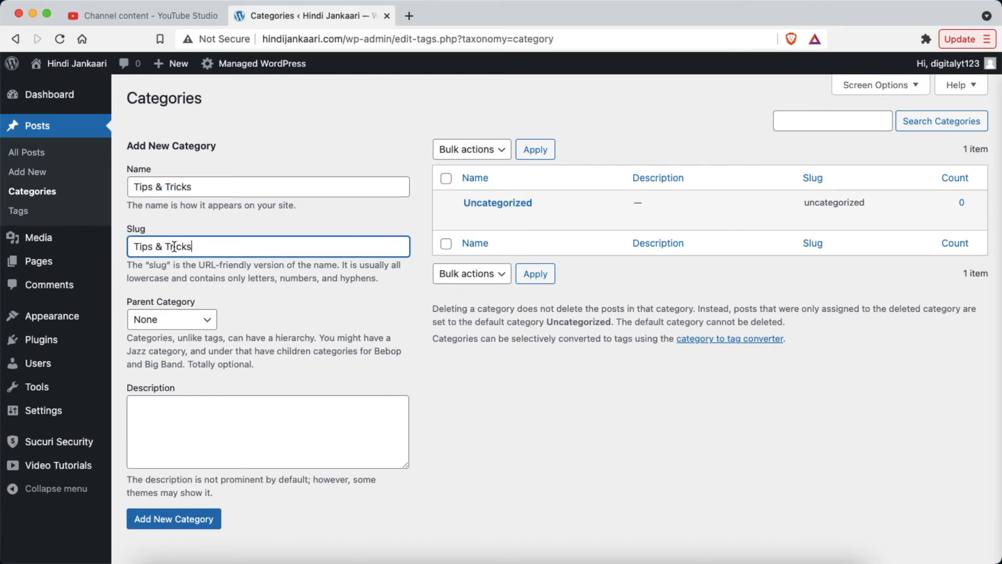
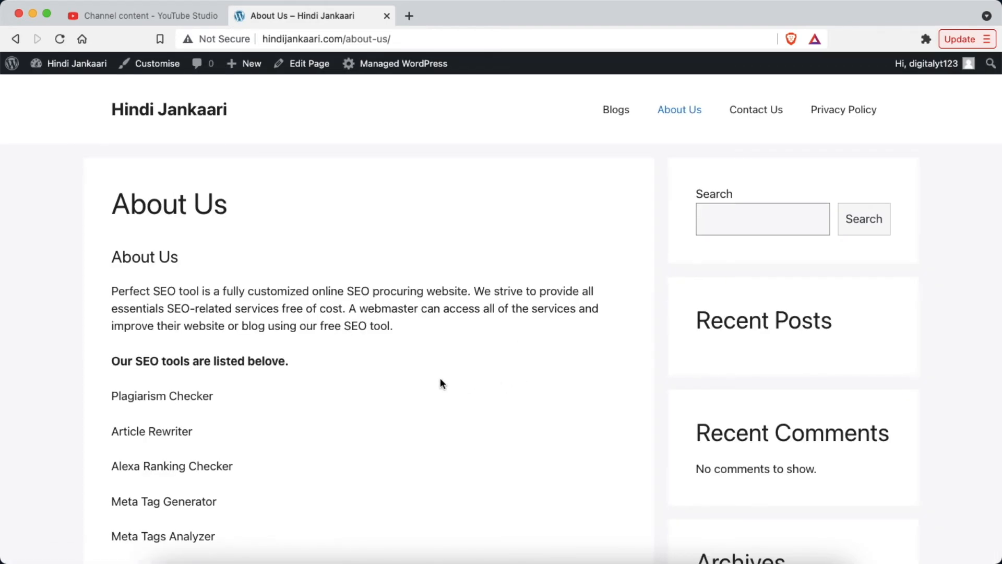
Open the Contact Us page from the live site, fill it with the copied About Us text, update it and view the result
scroll(440, 378, "down", 4)
scroll(440, 379, "up", 4)
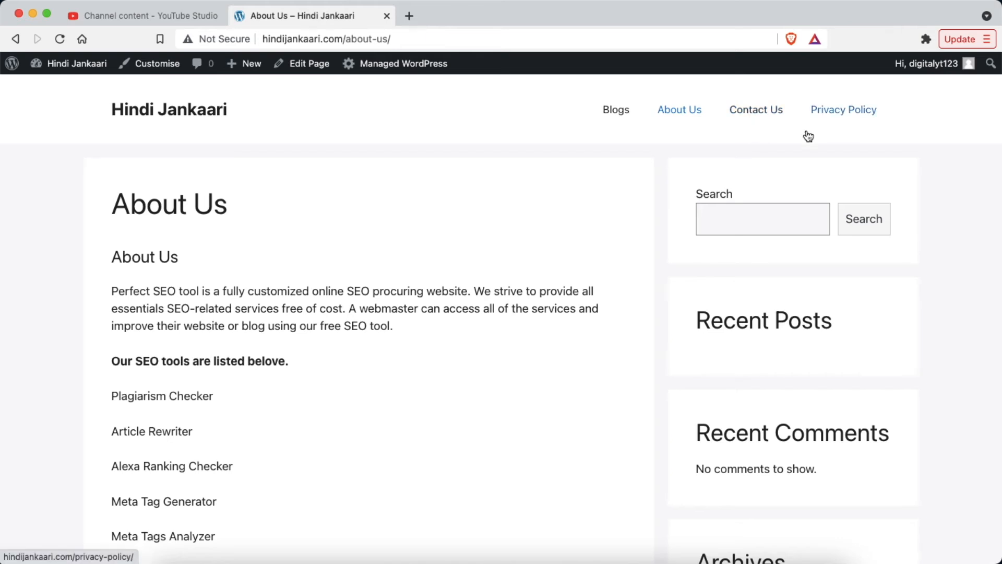
left_click(757, 112)
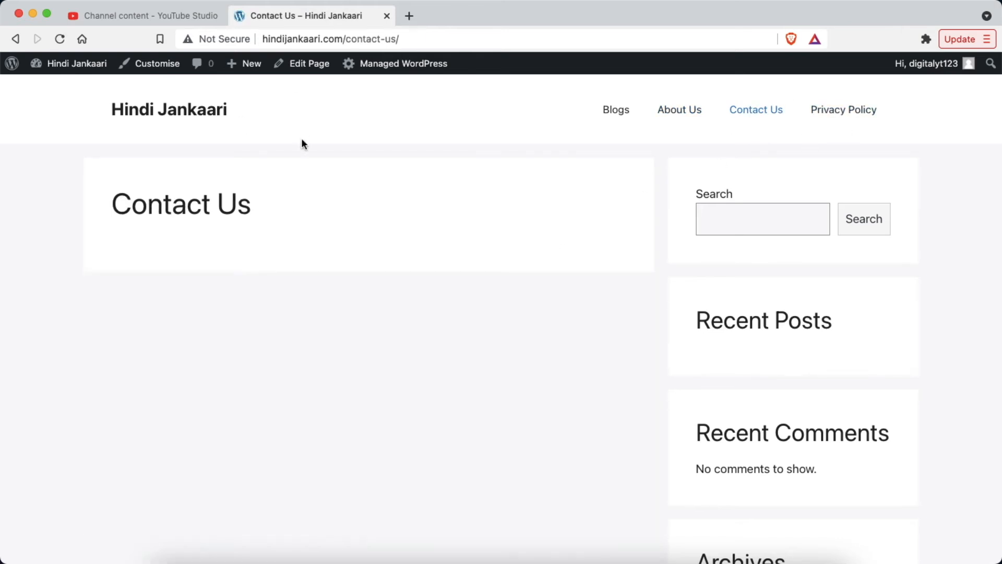
left_click(302, 63)
key("ctrl+v")
left_click(906, 78)
left_click(138, 521)
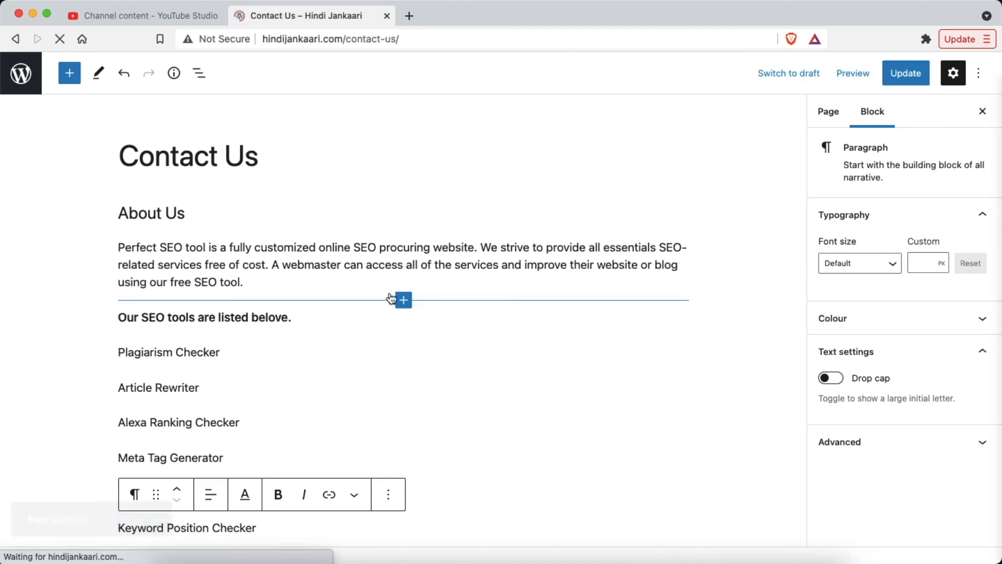
scroll(509, 401, "down", 5)
scroll(509, 401, "up", 5)
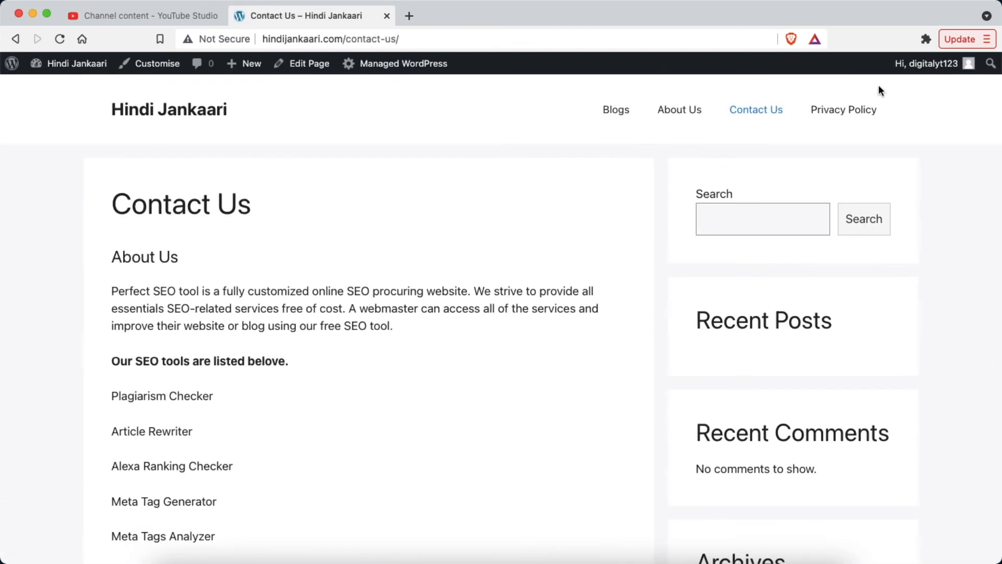
Open the Privacy Policy page for editing and fill it with the copied About Us text
left_click(845, 109)
left_click(303, 63)
key("ctrl+v")
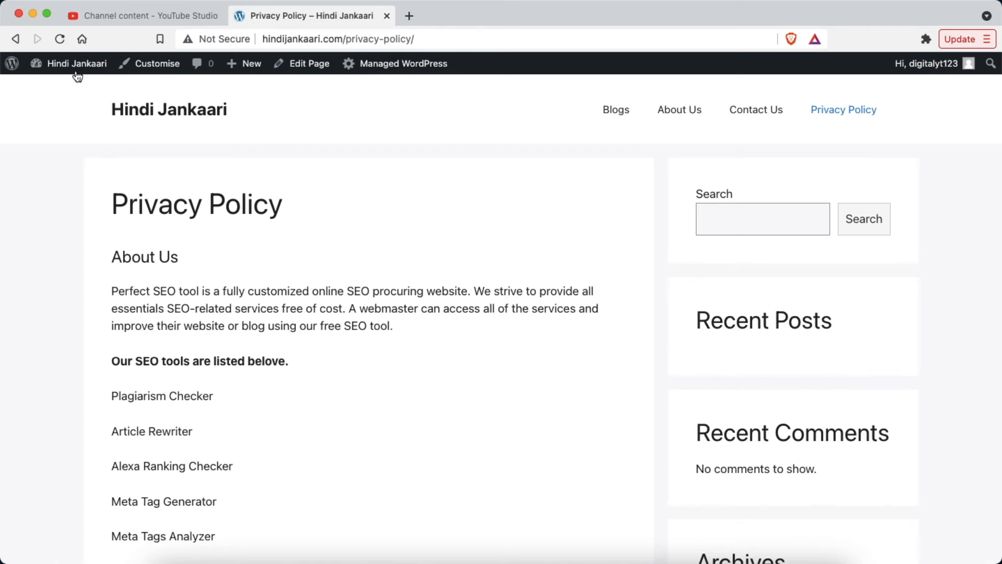
Create a new post titled "How to create a blog?" and paste the copied About Us text as its body
mouse_move(77, 71)
left_click(57, 93)
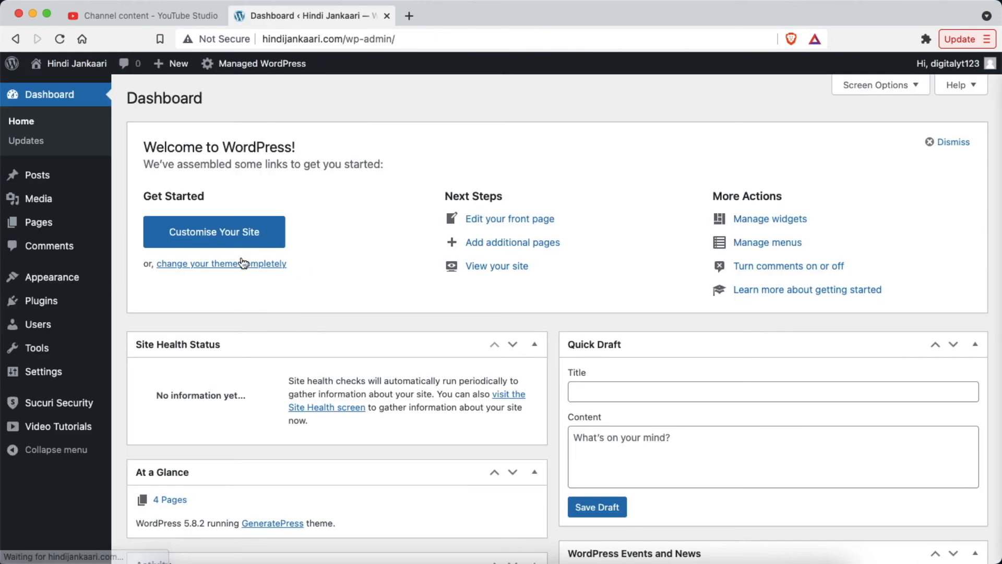
mouse_move(37, 179)
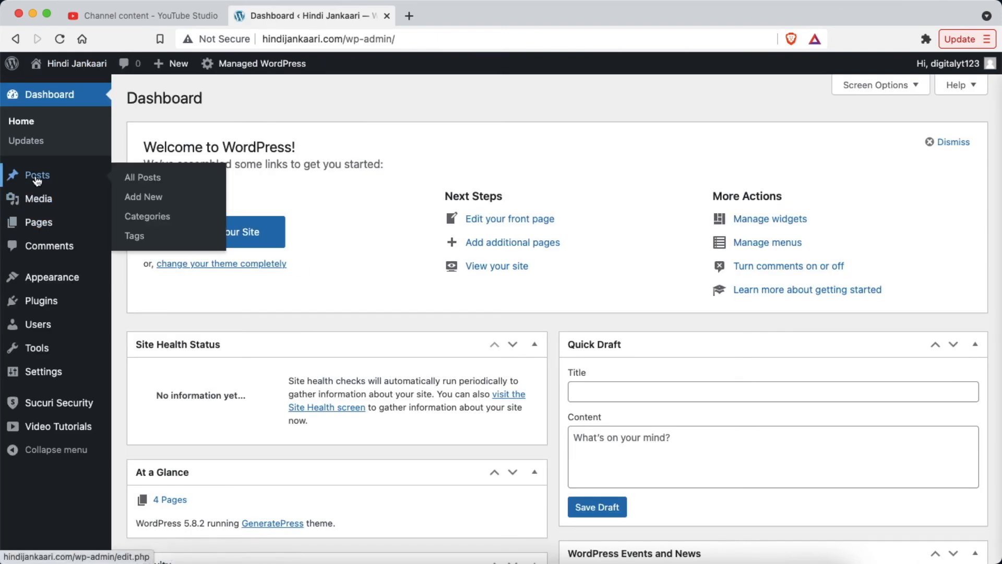
left_click(146, 199)
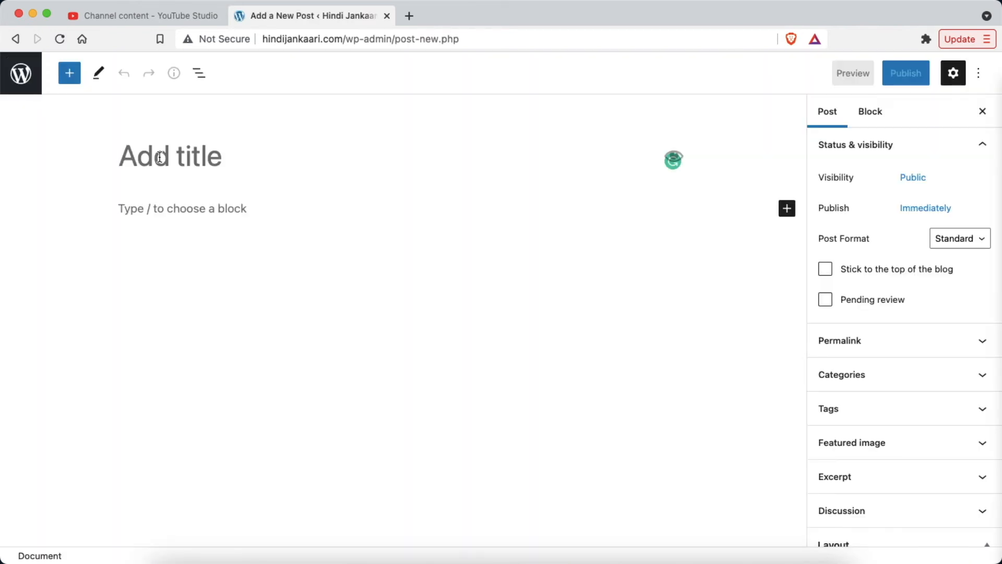
type("How to create a blog?")
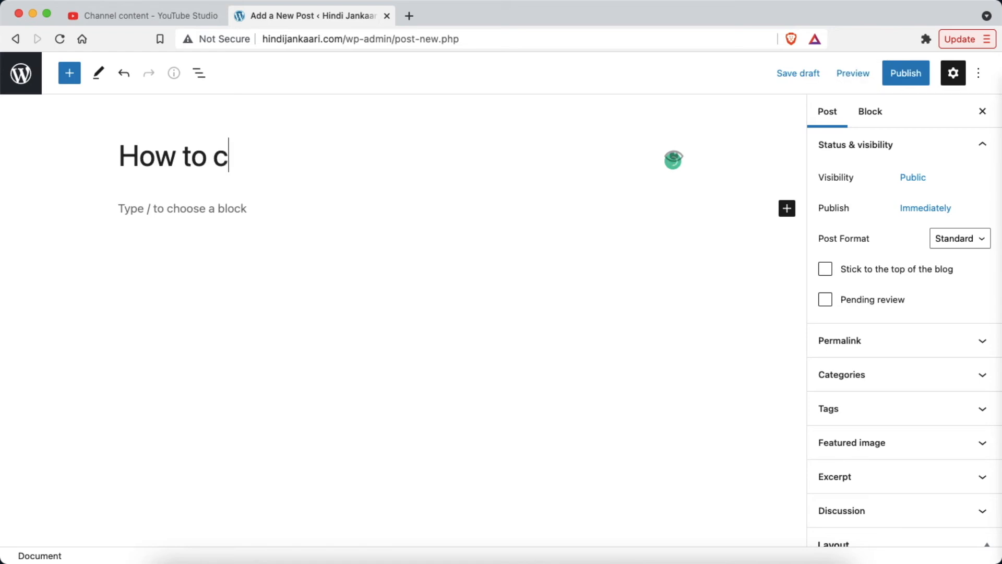
left_click(191, 211)
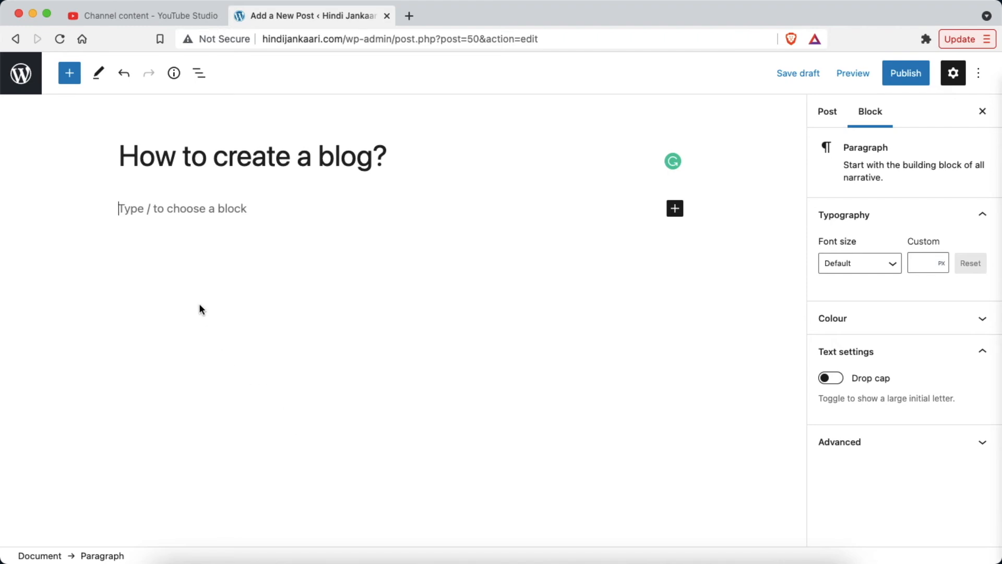
key("super+v")
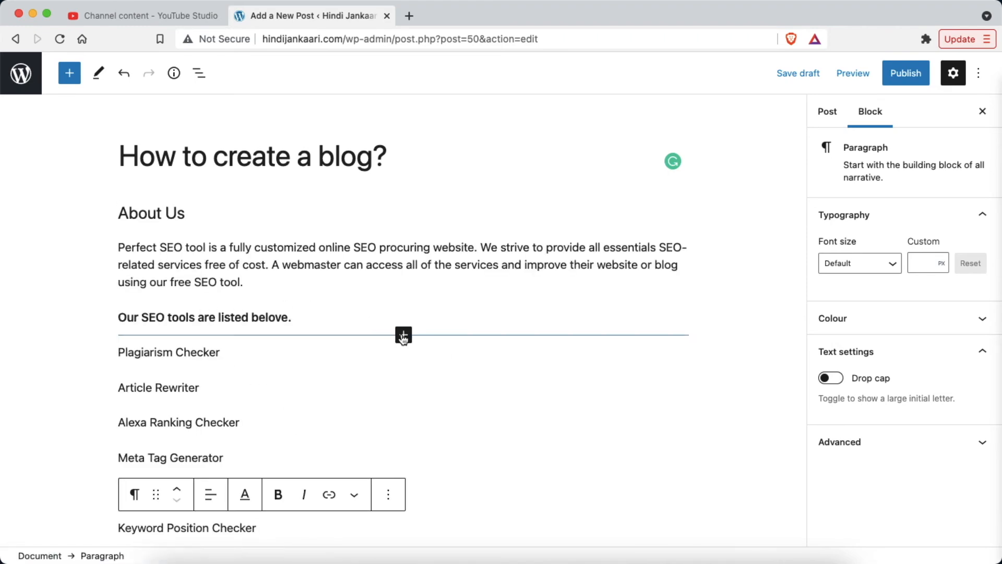
left_click(496, 247)
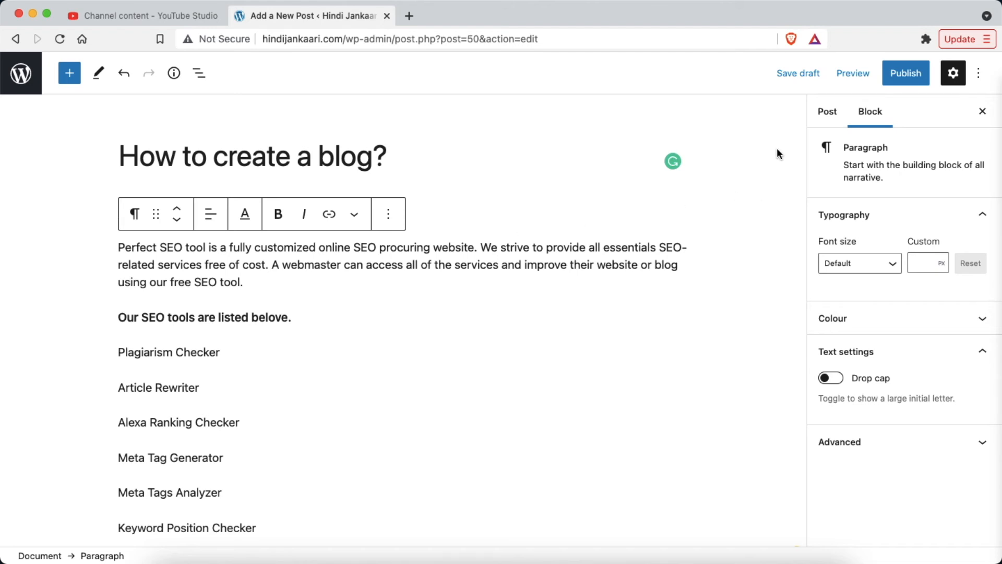
Assign the blog post to the SEO category in the post settings
left_click(828, 113)
scroll(939, 424, "down", 3)
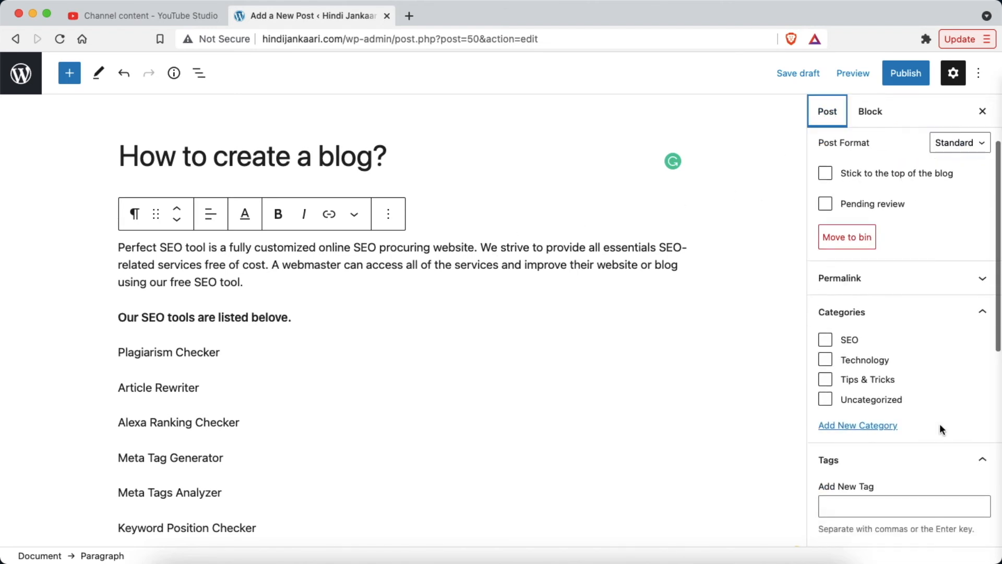
scroll(939, 423, "down", 1)
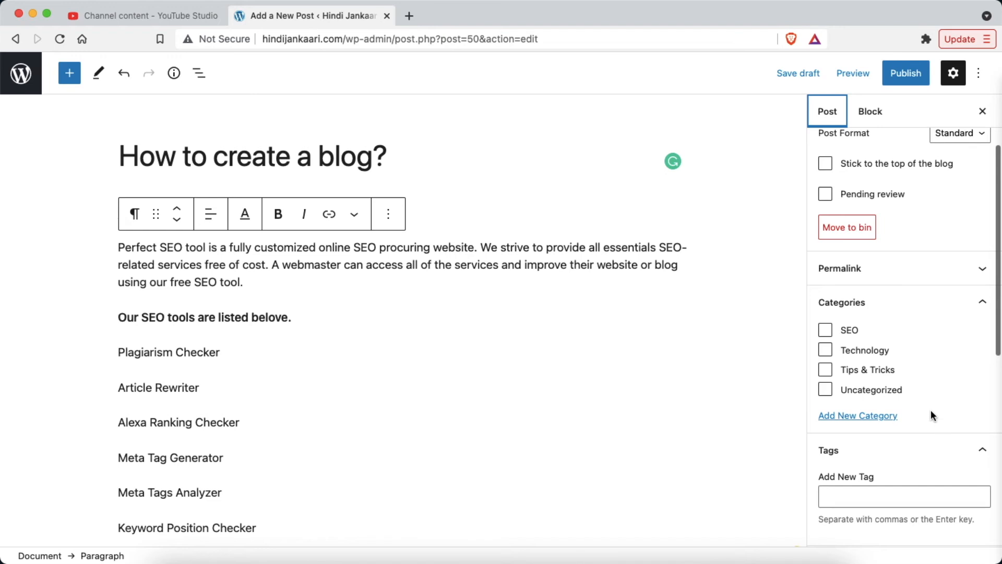
left_click(825, 330)
Add the tags Wordpress and Blog to the post
scroll(832, 334, "down", 5)
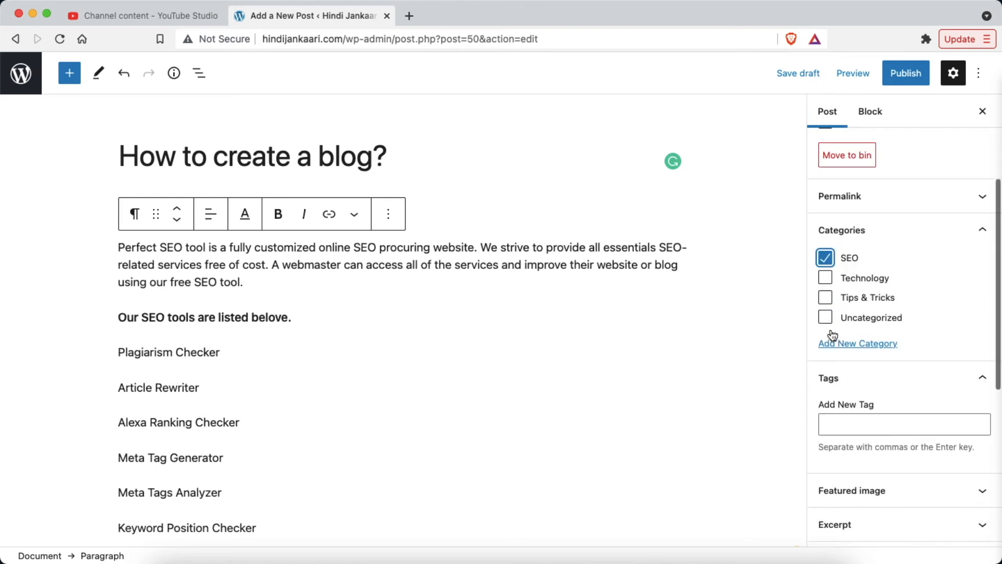
left_click(850, 332)
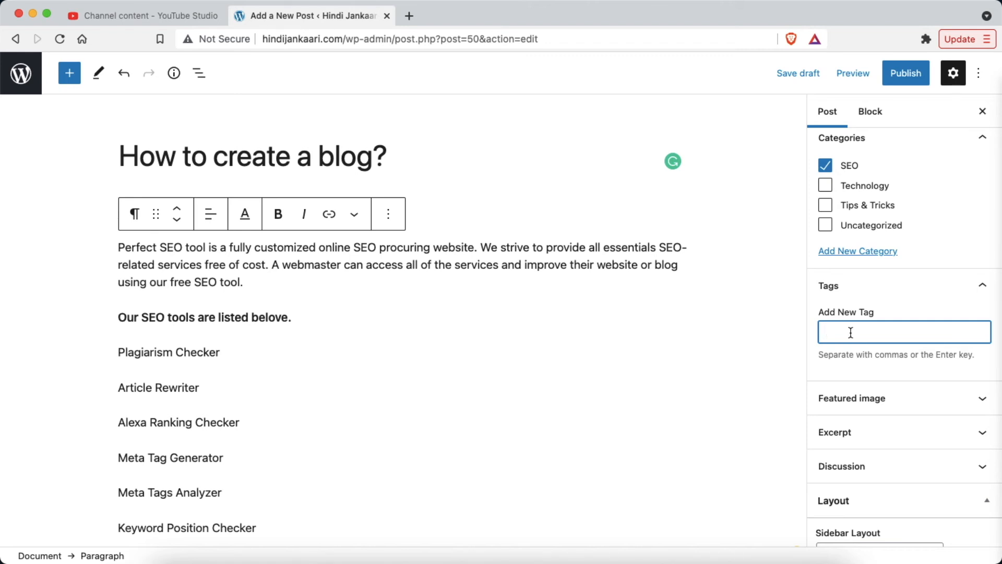
type("Wordpress")
key("Return")
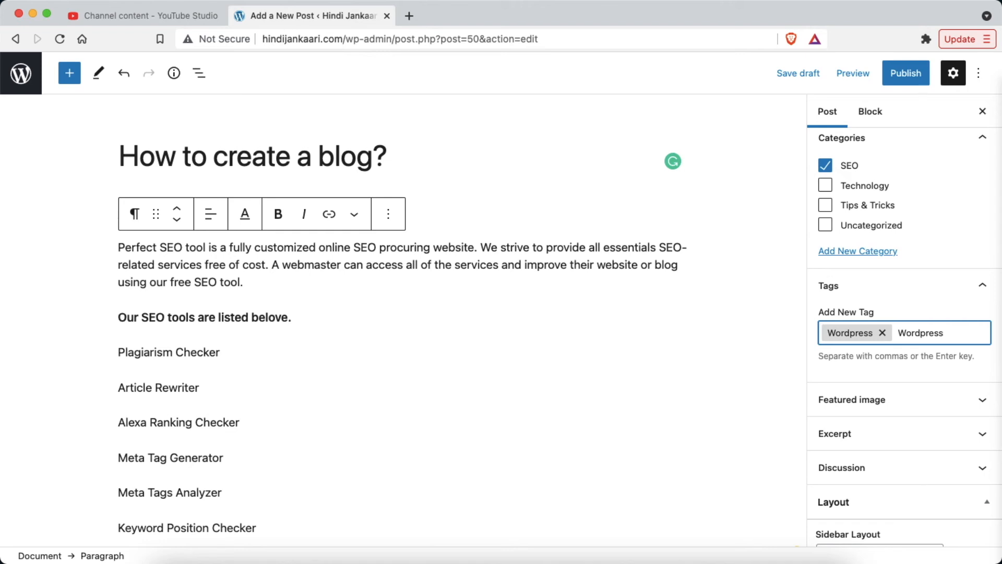
key("Return")
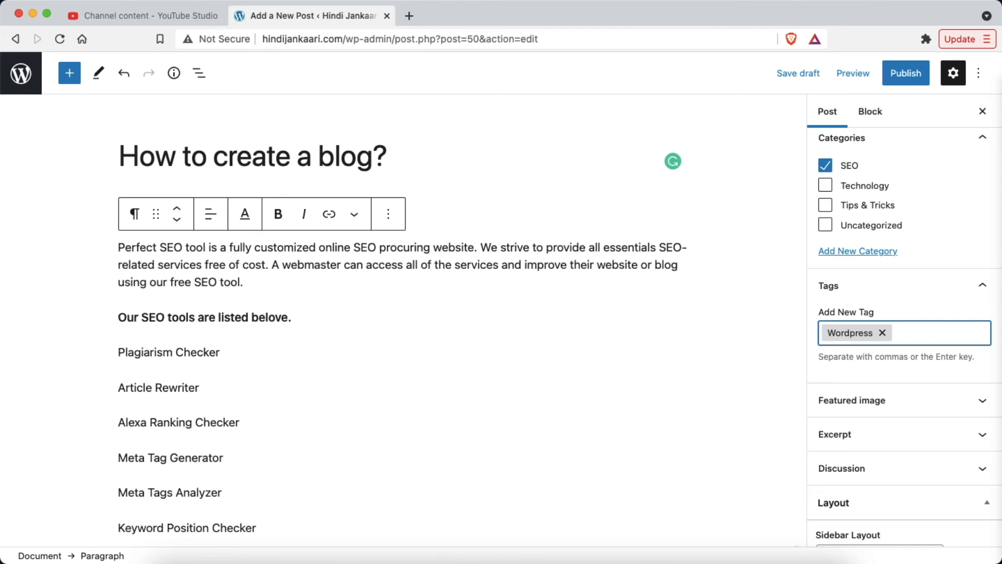
type("Blog")
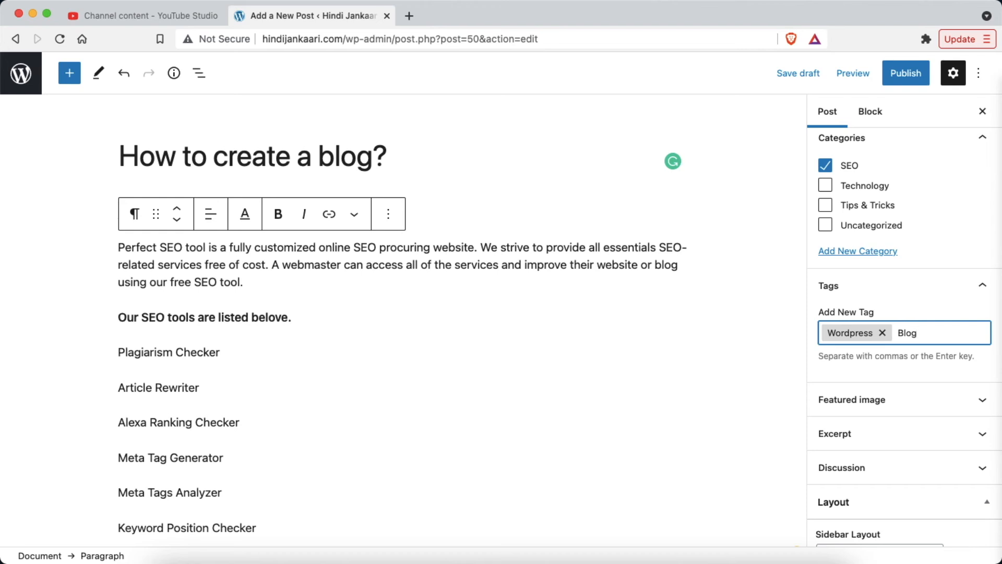
key("Return")
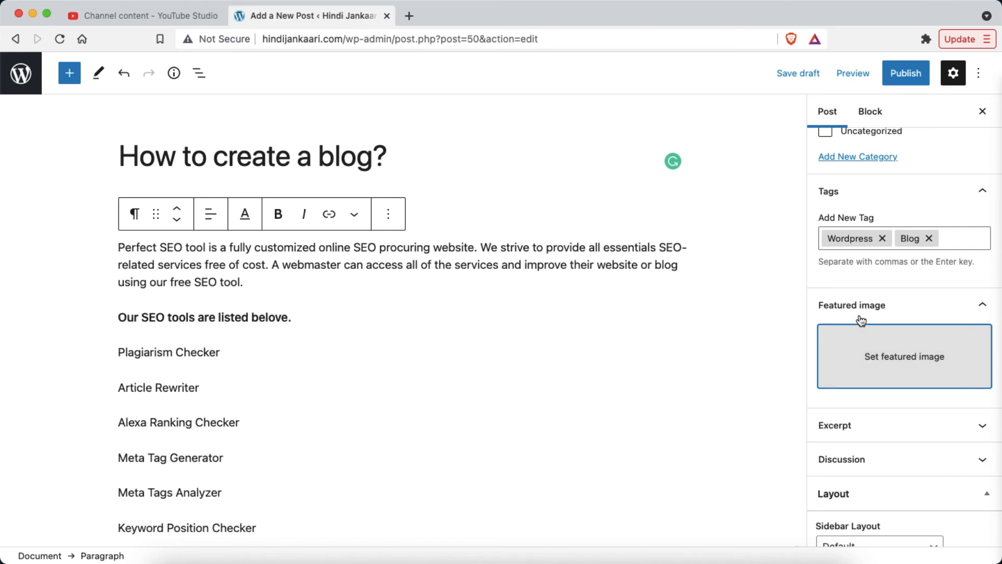
Upload Adsense Image.png from the YT Data folder on the Desktop and set it as the post's featured image
left_click(900, 360)
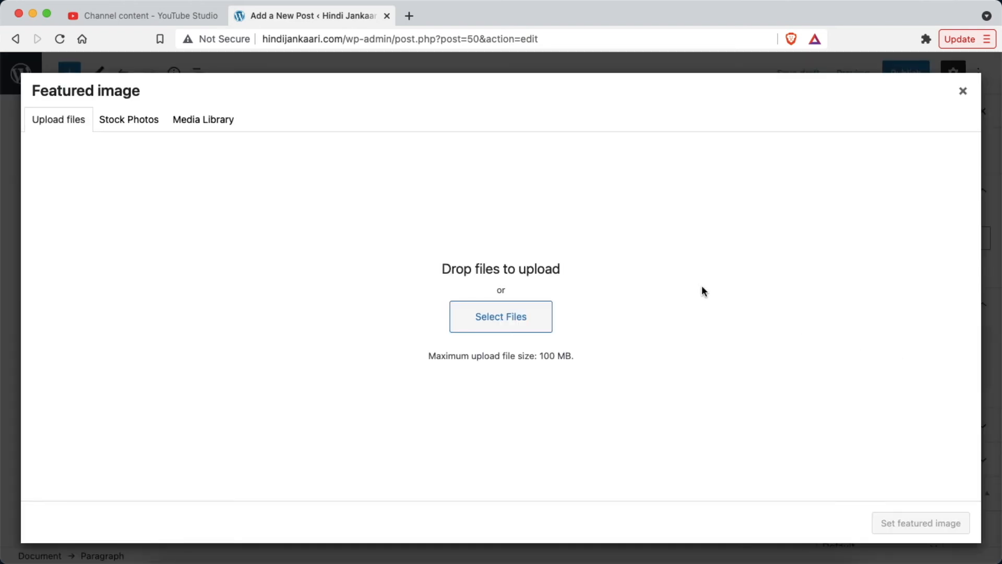
left_click(504, 322)
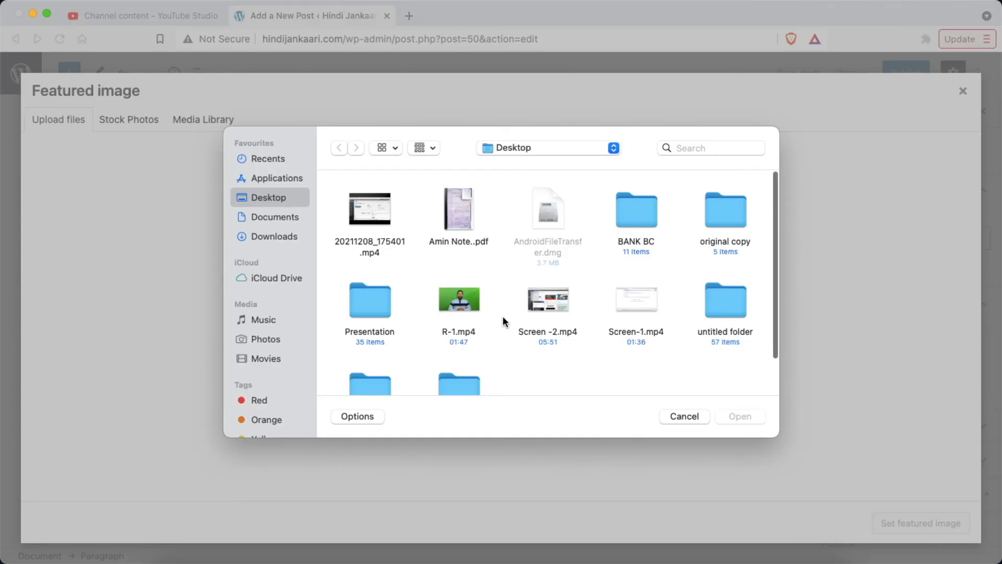
scroll(502, 315, "down", 2)
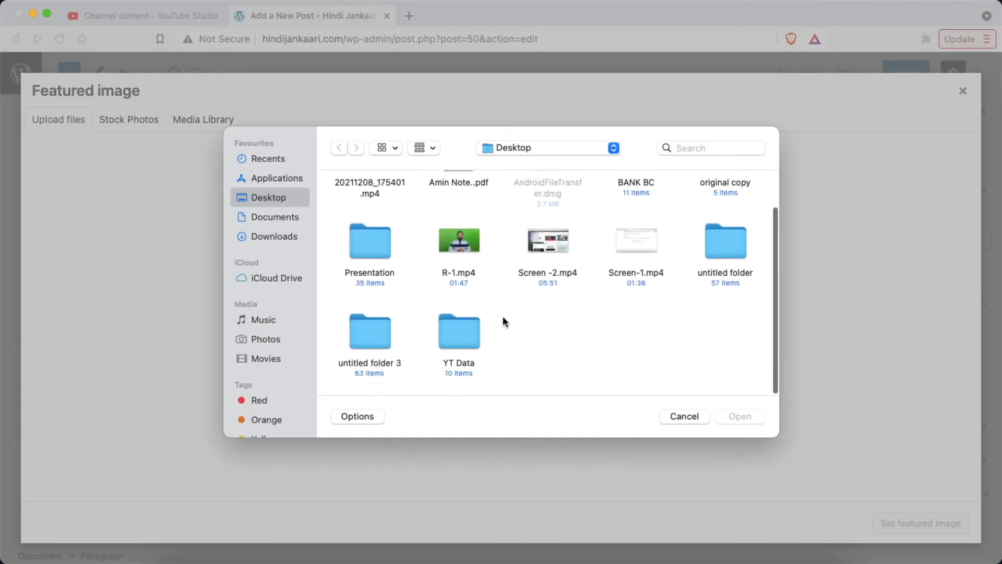
left_click(467, 337)
double_click(467, 339)
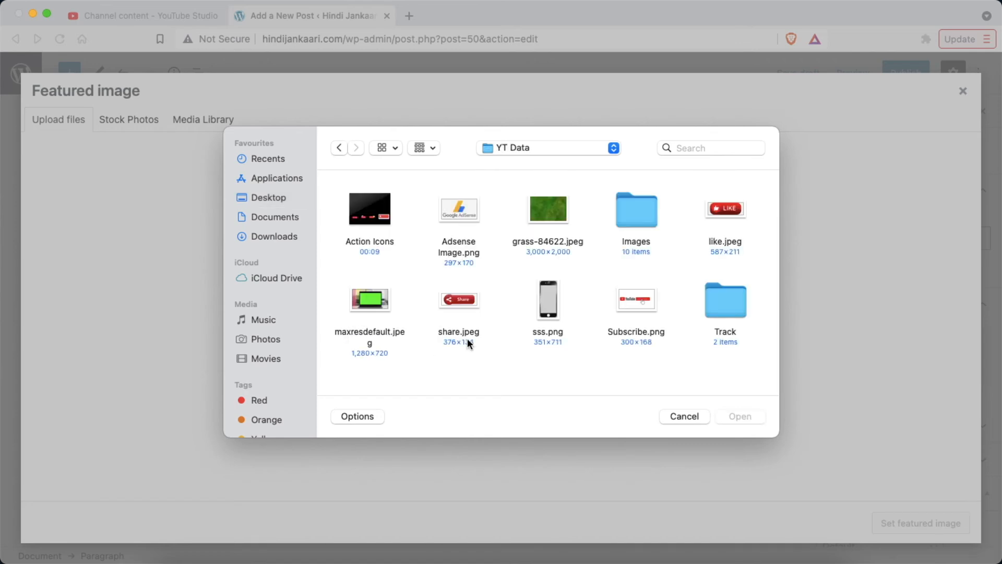
left_click(461, 215)
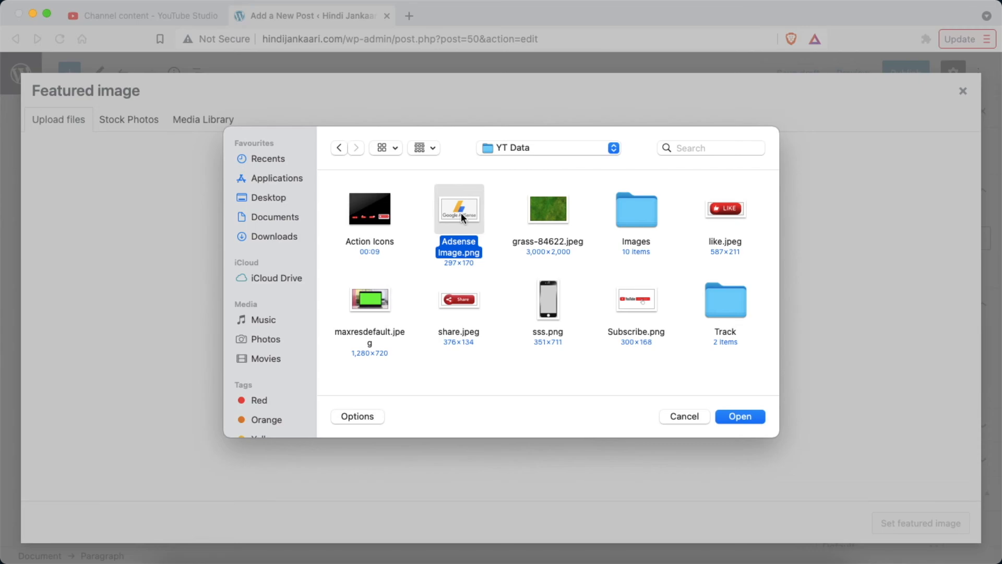
key("Return")
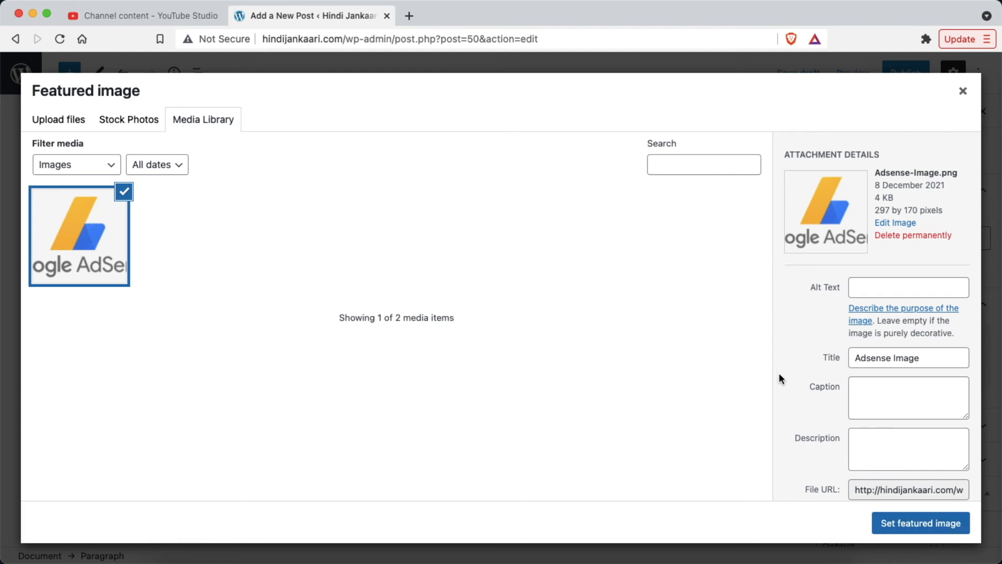
left_click(912, 532)
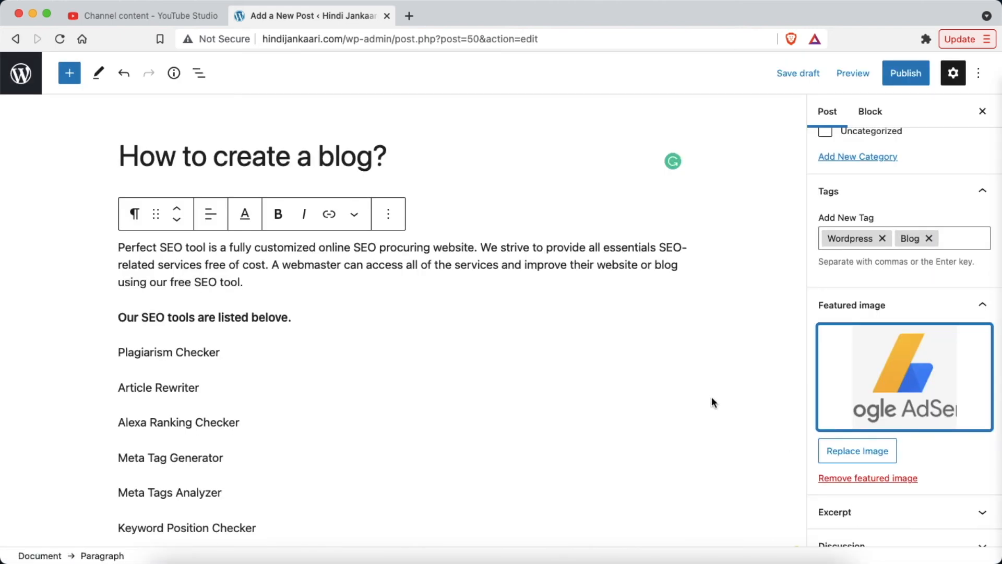
Review the post's remaining settings, including the comment and pingback options under Discussion and the Layout options
scroll(712, 402, "down", 1)
scroll(889, 516, "down", 5)
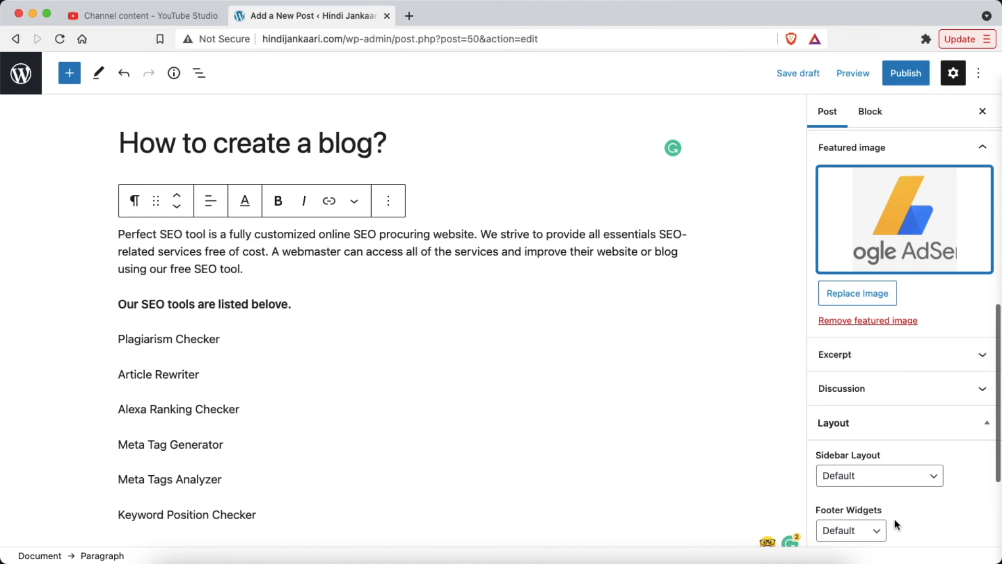
scroll(894, 524, "down", 5)
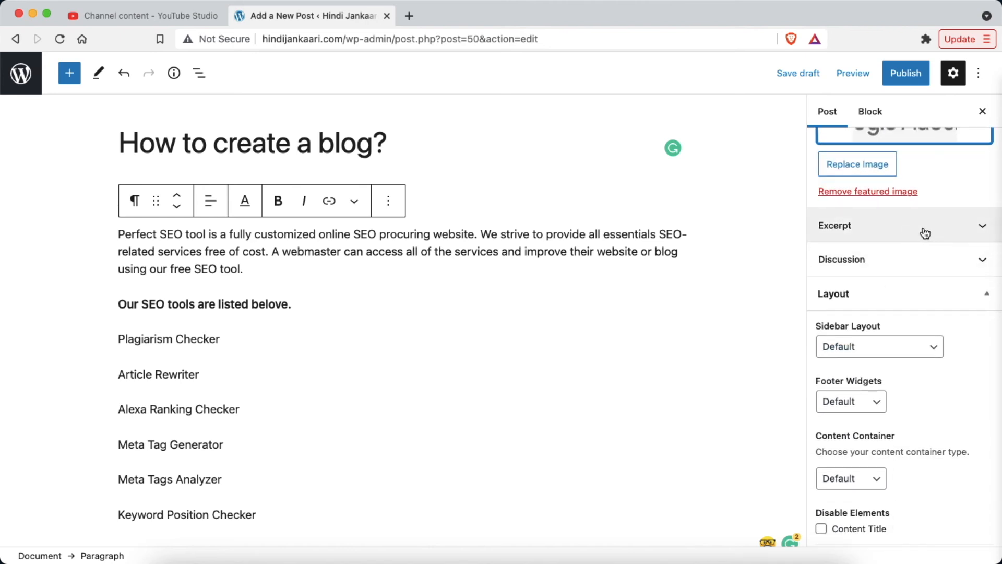
left_click(916, 267)
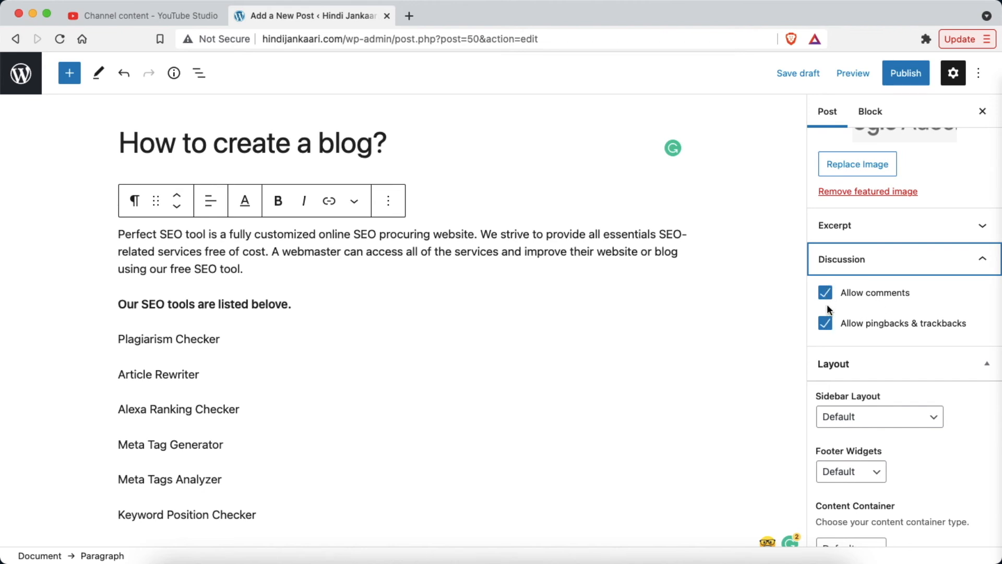
scroll(897, 362, "down", 5)
scroll(897, 362, "up", 10)
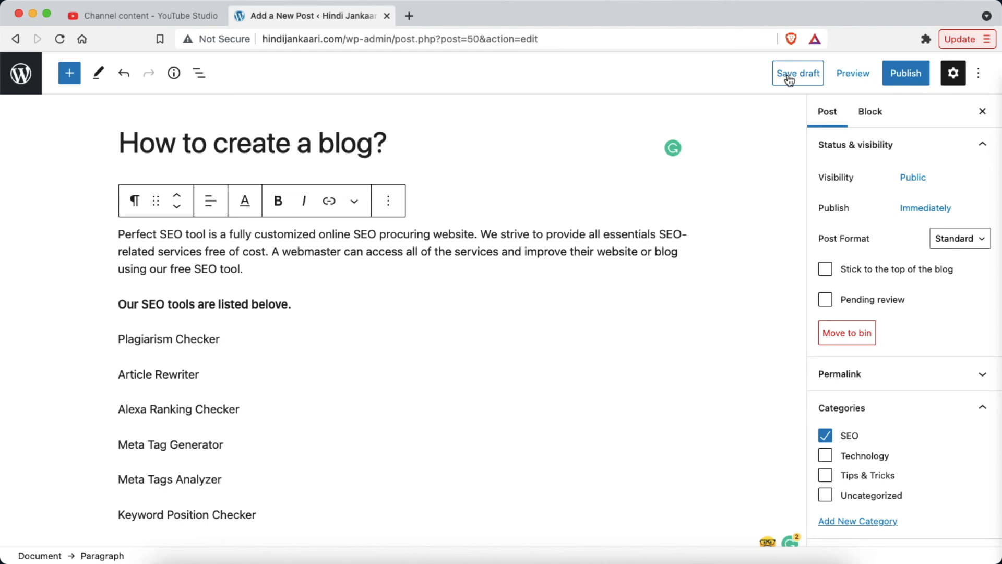
Preview the post in the editor at Mobile and Tablet sizes, then return to the Desktop view
left_click(851, 76)
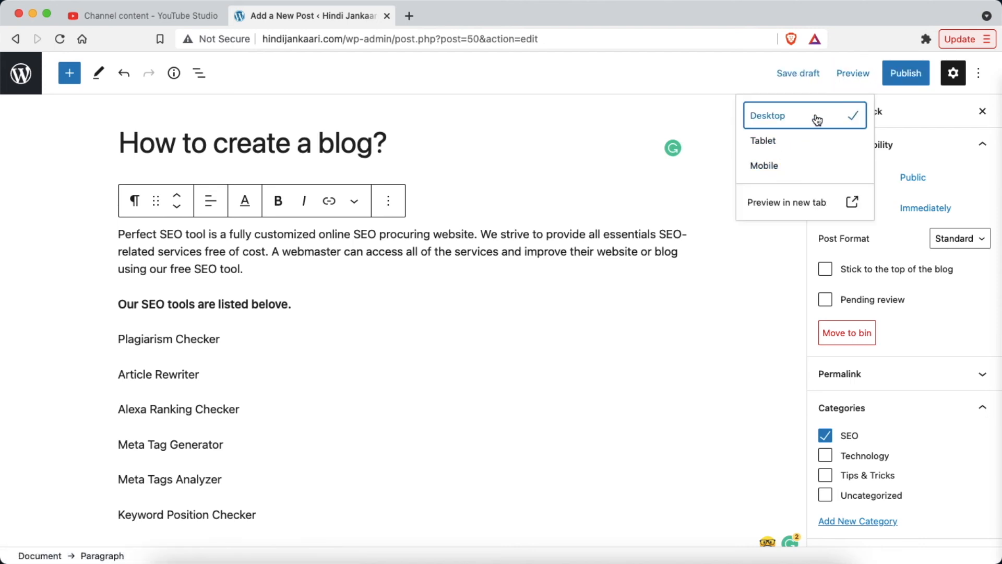
left_click(788, 167)
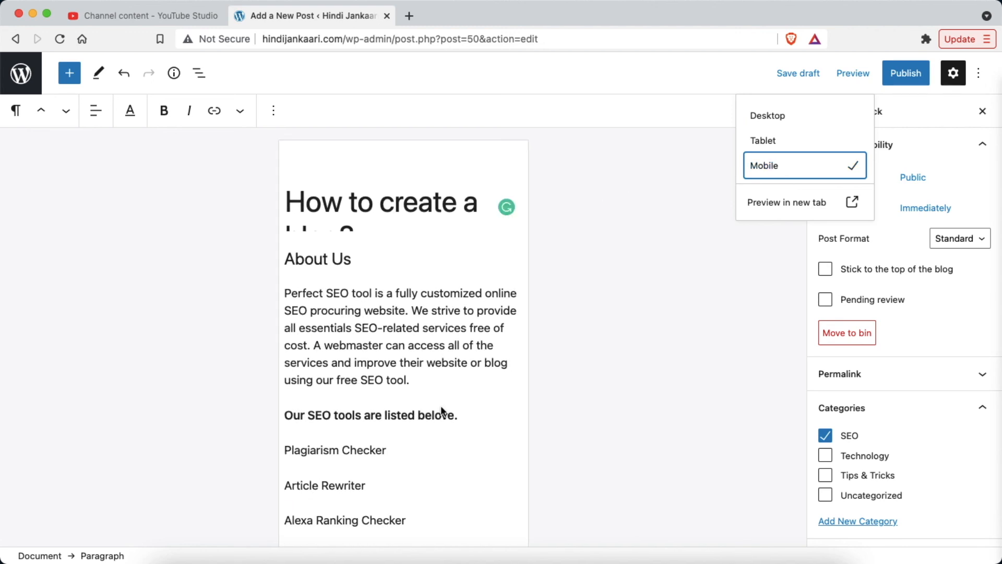
scroll(441, 410, "down", 5)
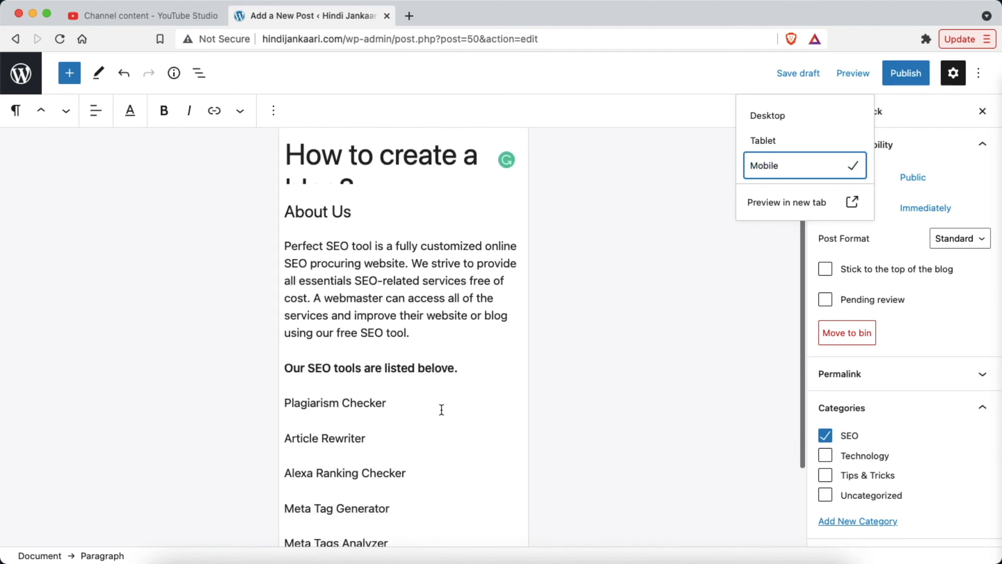
scroll(421, 353, "up", 5)
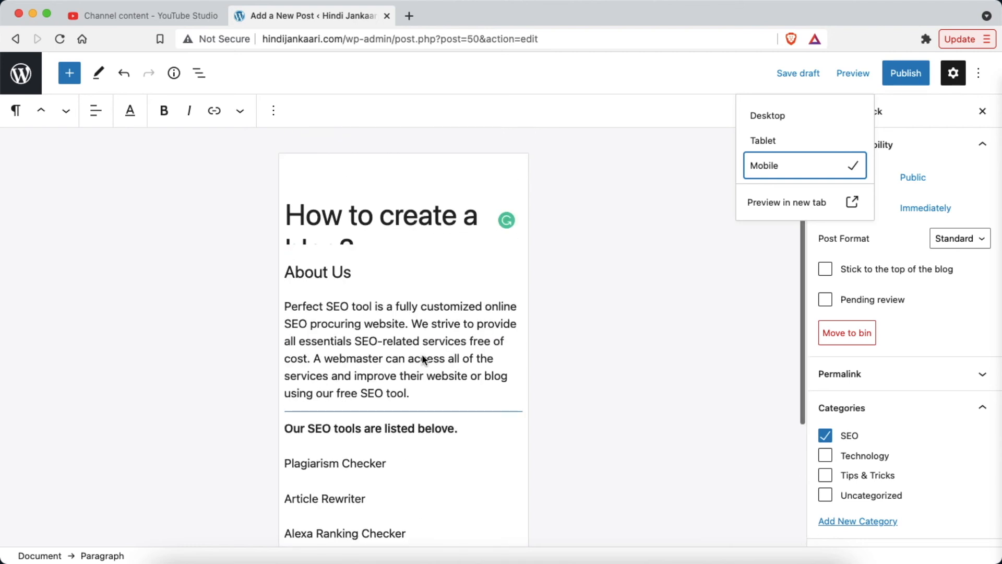
left_click(784, 144)
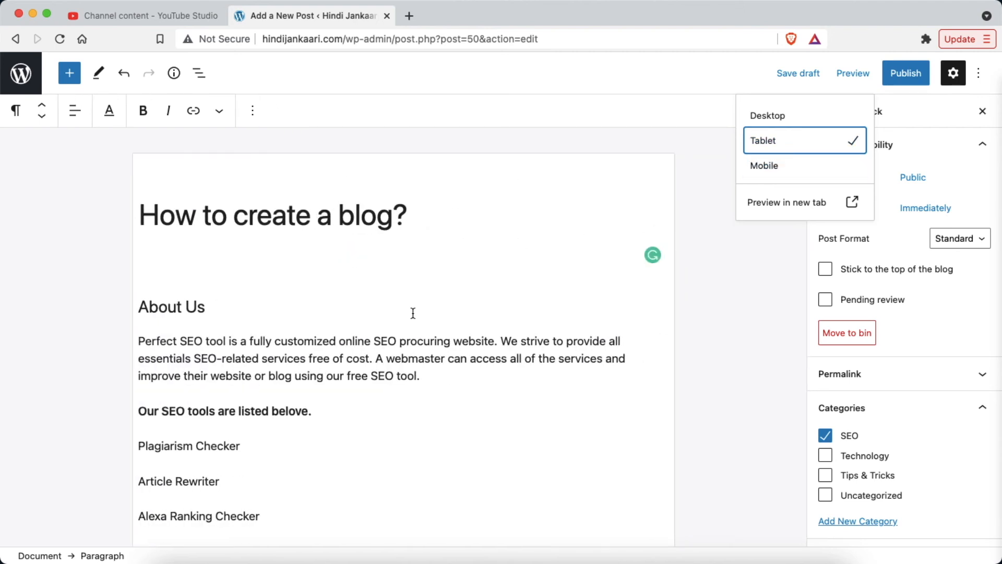
scroll(411, 313, "down", 6)
scroll(412, 315, "up", 6)
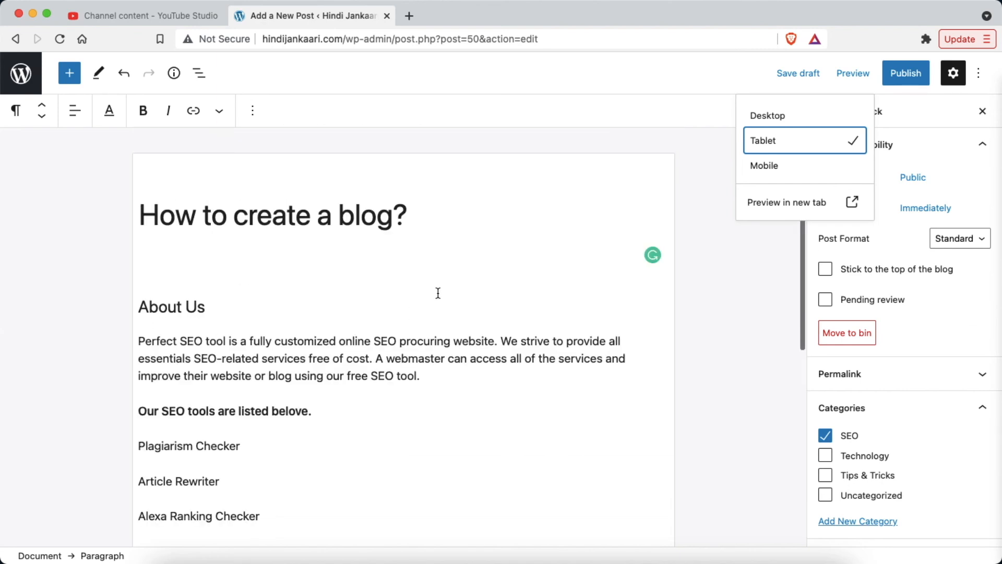
left_click(790, 118)
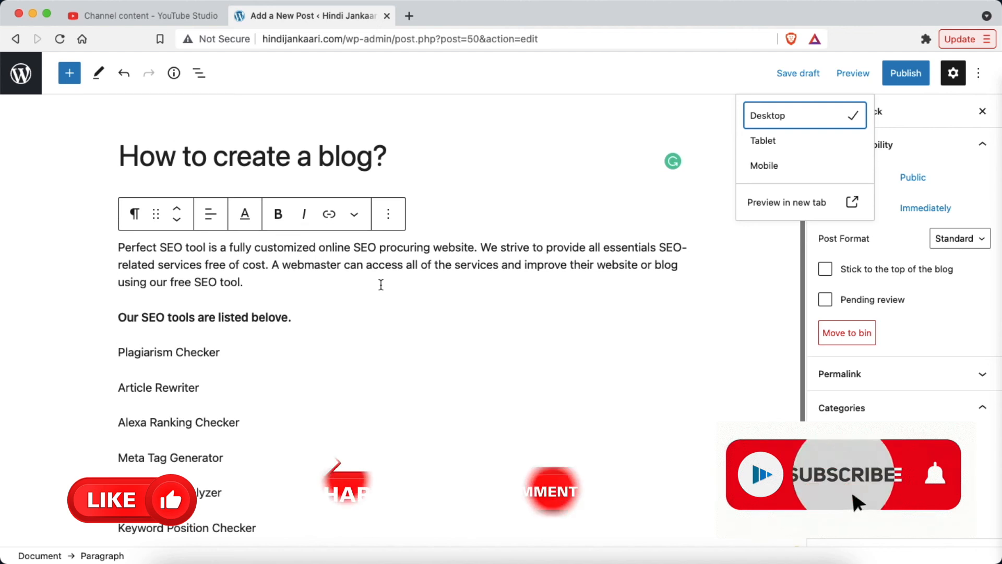
left_click(724, 72)
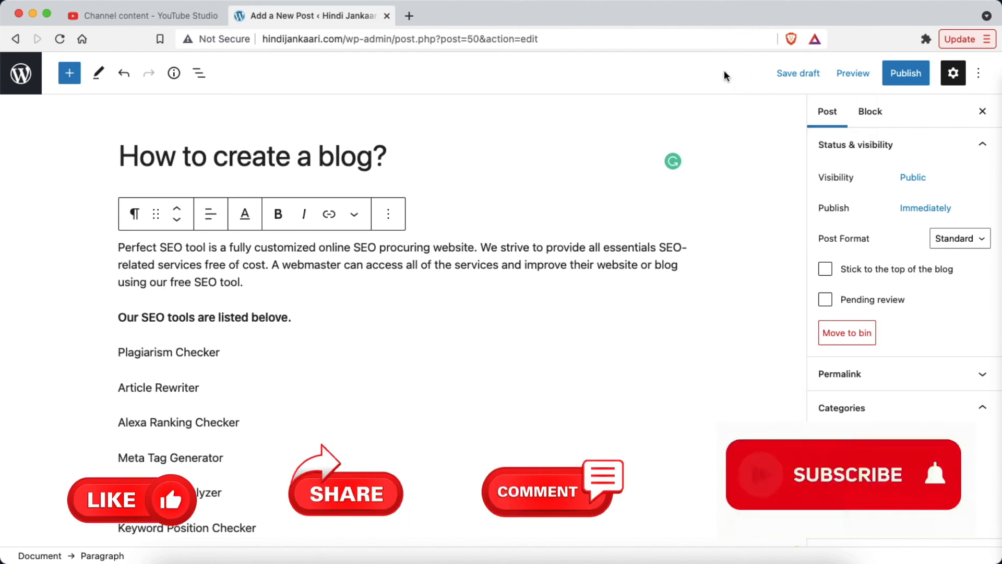
Publish the "How to create a blog?" post and open its live page
left_click(909, 74)
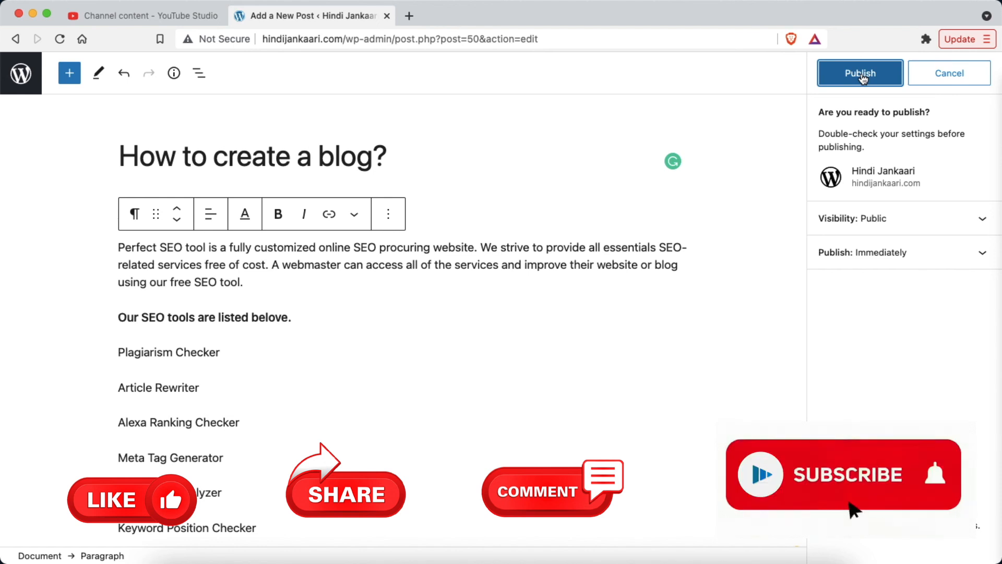
left_click(863, 77)
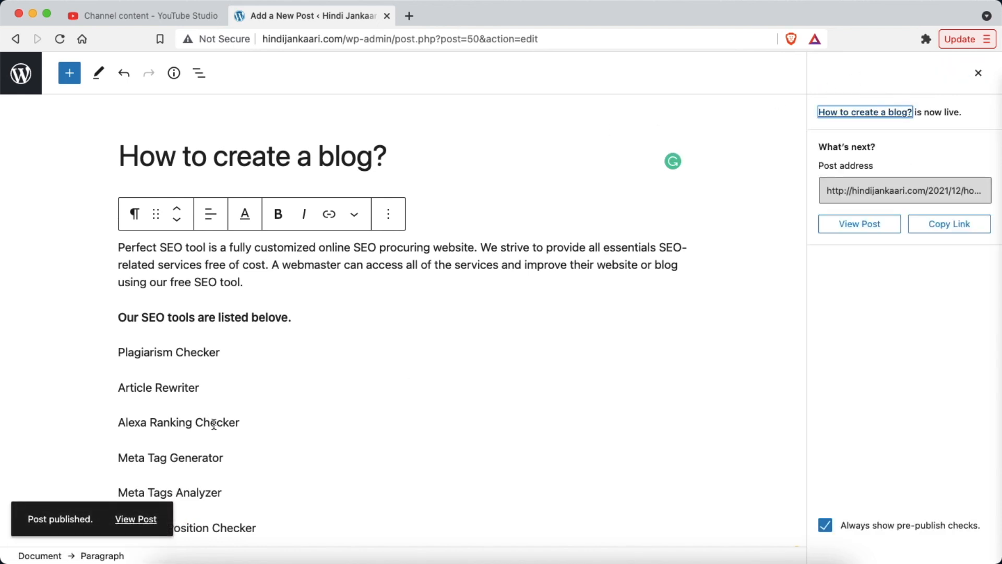
left_click(135, 520)
Examine the published post's title, body text, category, tags, comment section and sidebar widgets on the live page
scroll(418, 344, "down", 10)
scroll(418, 344, "up", 10)
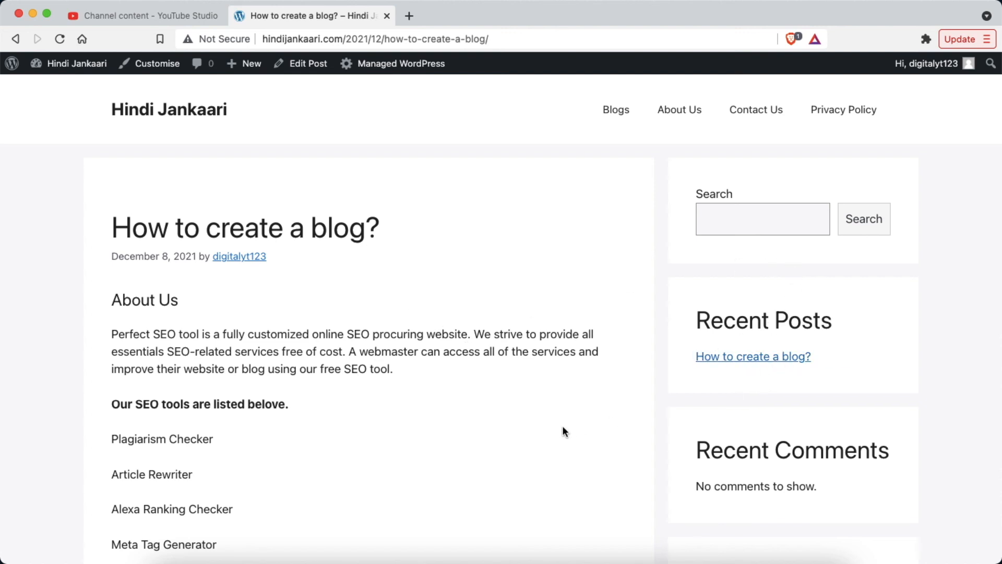
scroll(563, 431, "down", 5)
scroll(562, 431, "down", 2)
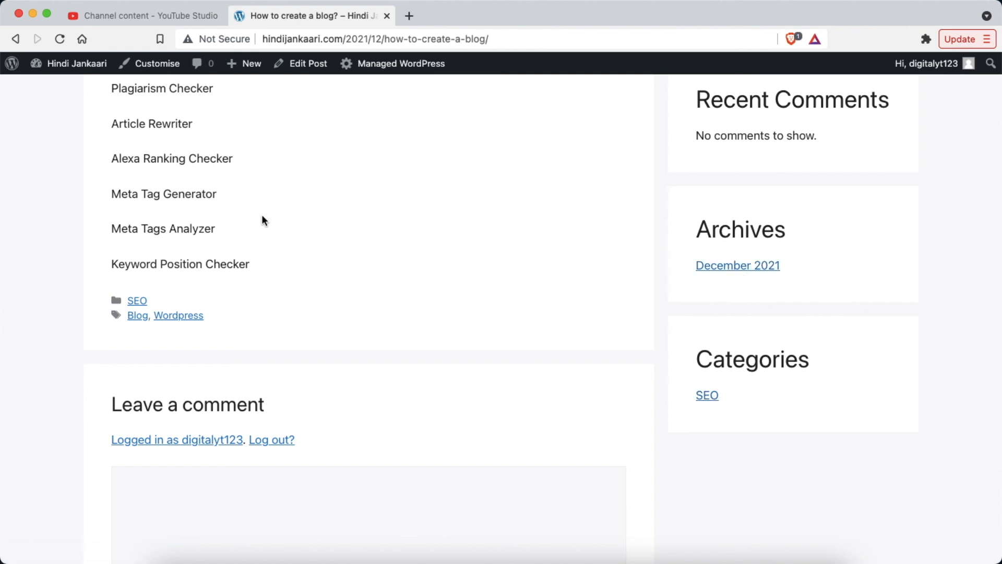
scroll(430, 253, "up", 3)
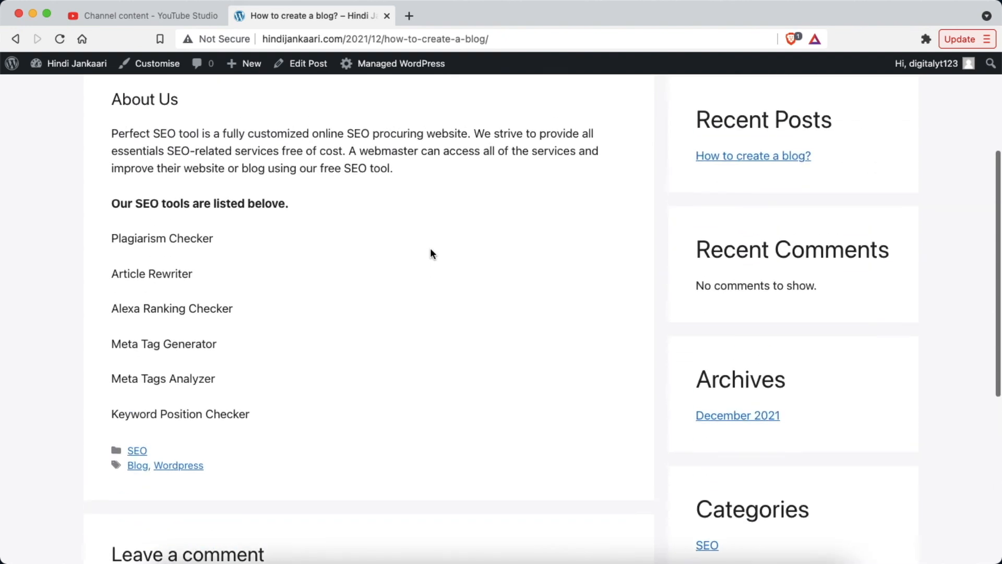
scroll(430, 252, "down", 2)
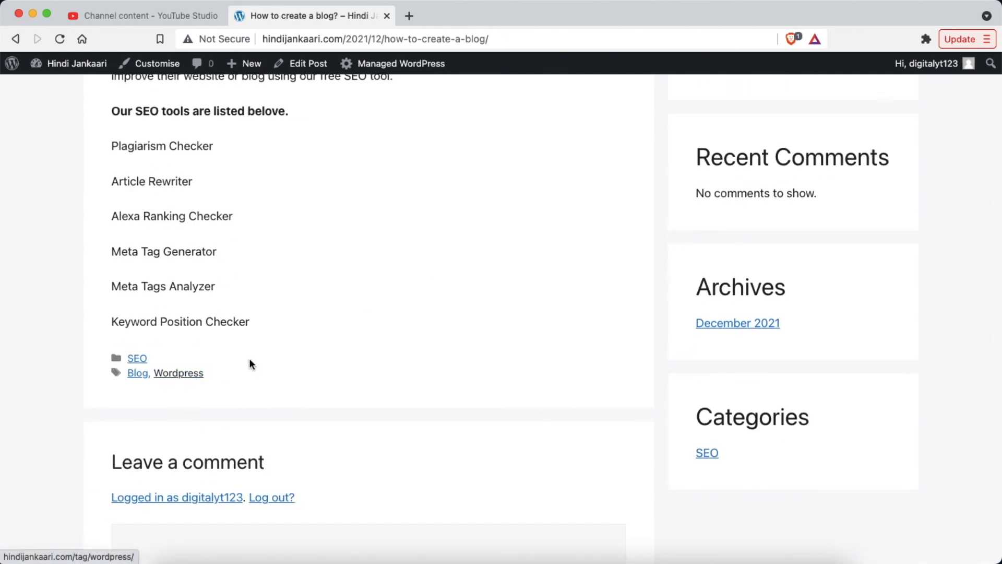
scroll(432, 316, "up", 6)
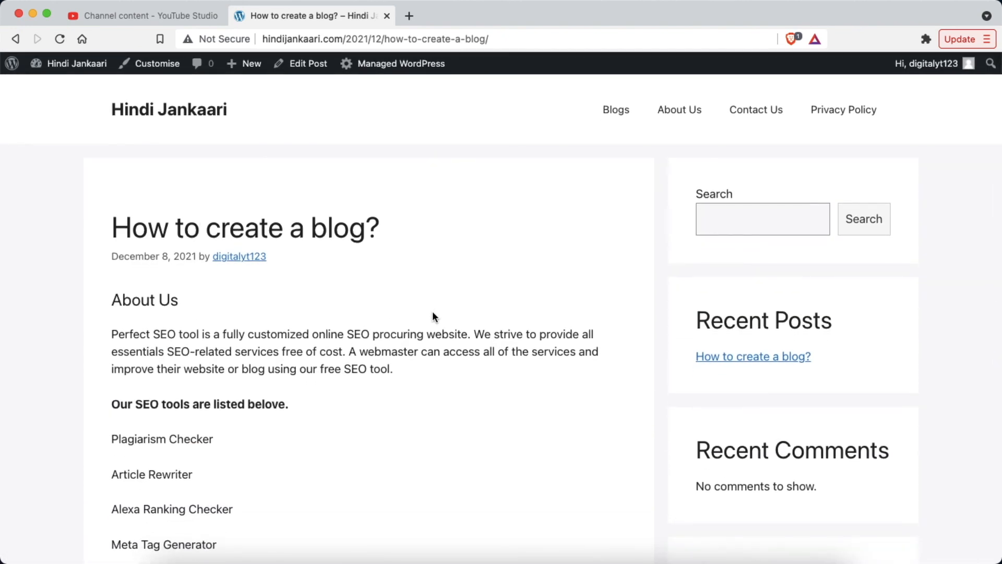